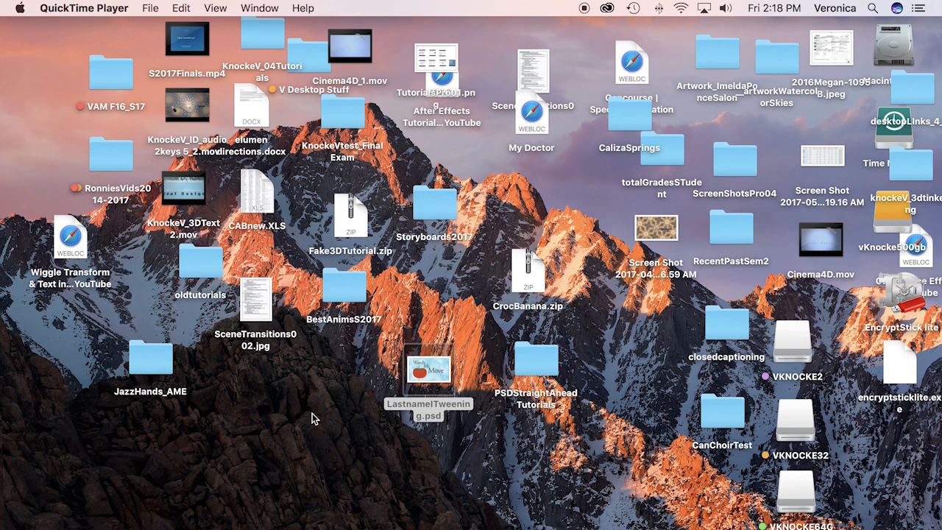
Step: Open the desktop file LastnameITweening.psd in Photoshop
right_click(437, 372)
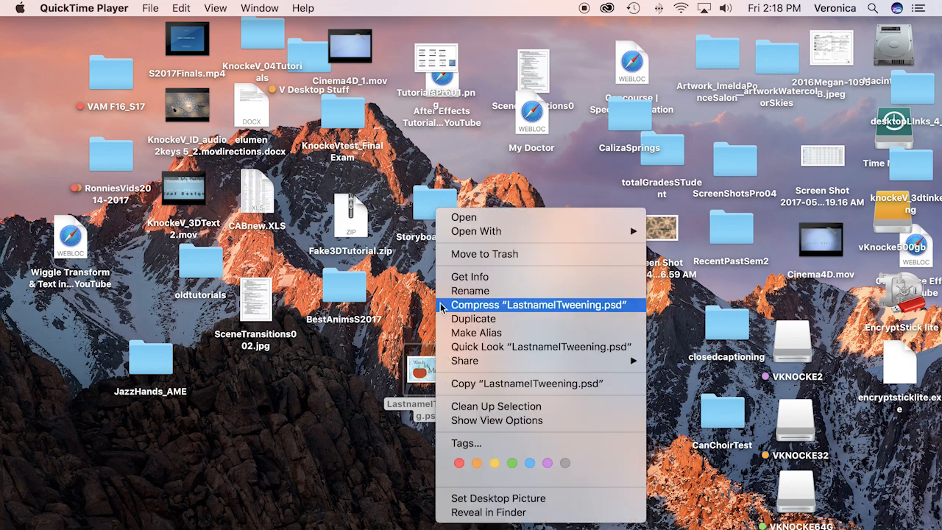
left_click(465, 218)
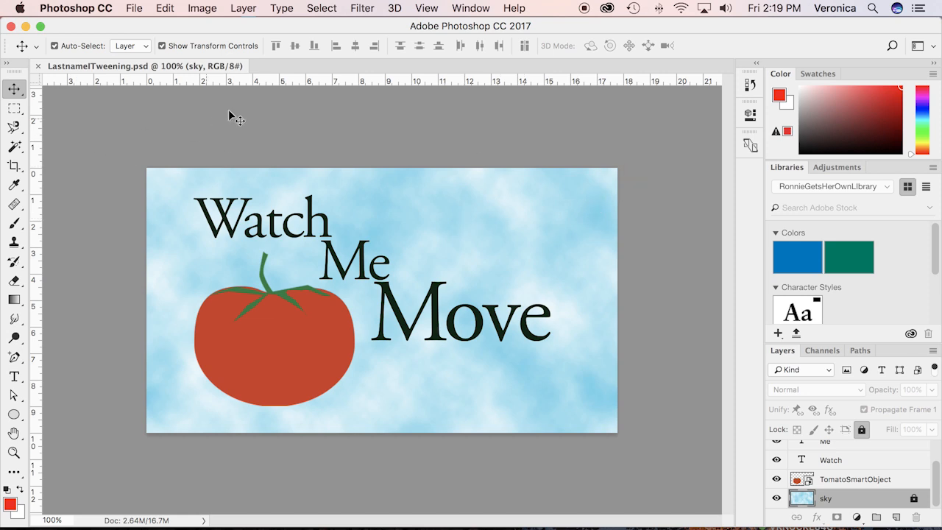
Step: Start saving the document under a new name, with the PSDStraightAheadTutorials folder on the desktop as the destination
left_click(133, 9)
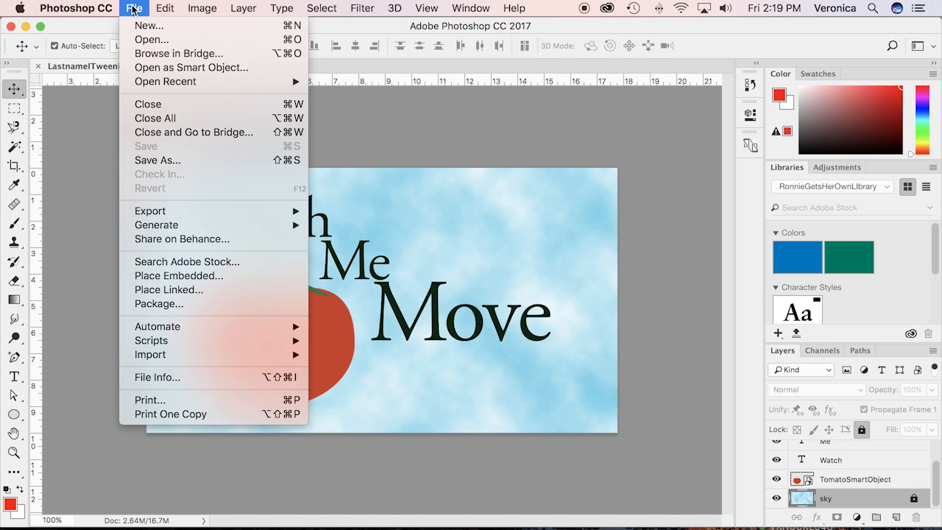
left_click(158, 160)
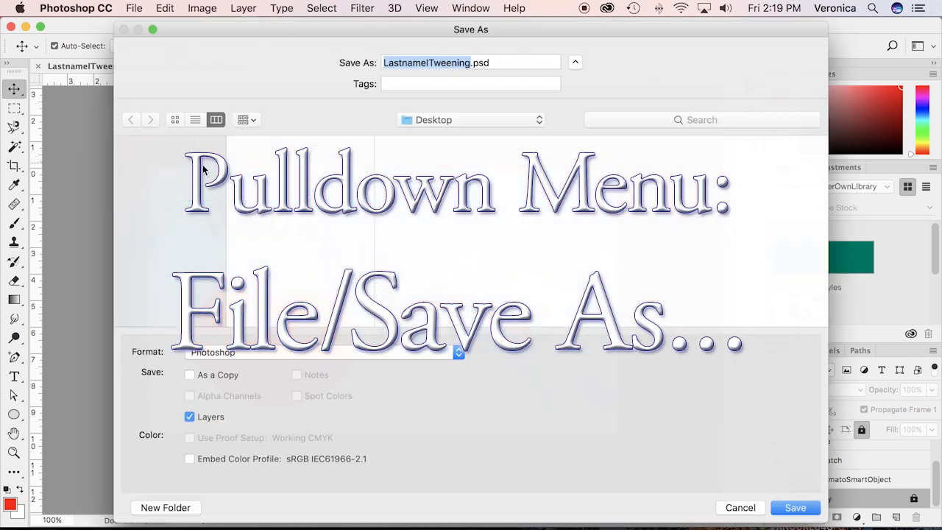
scroll(315, 308, "down", 15)
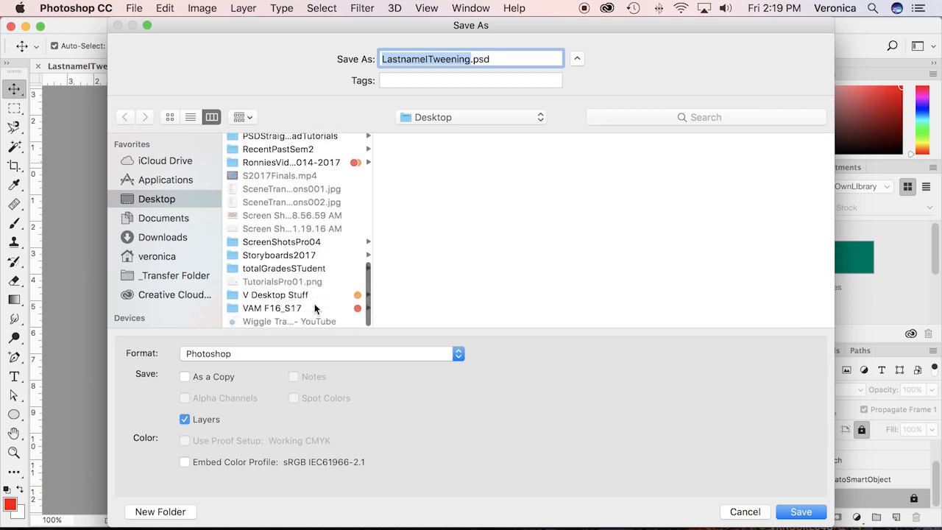
scroll(315, 303, "up", 5)
left_click(266, 211)
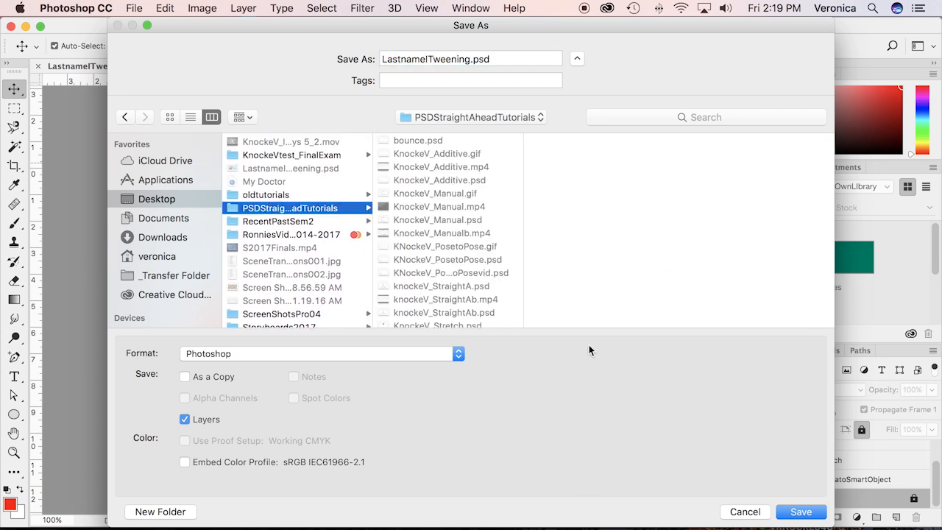
Step: Name the file with the author's last name and first initial followed by _Tweening.psd, and save it over the existing file with maximized compatibility
left_click(427, 59)
left_click_drag(427, 59, 337, 53)
type("KNocke")
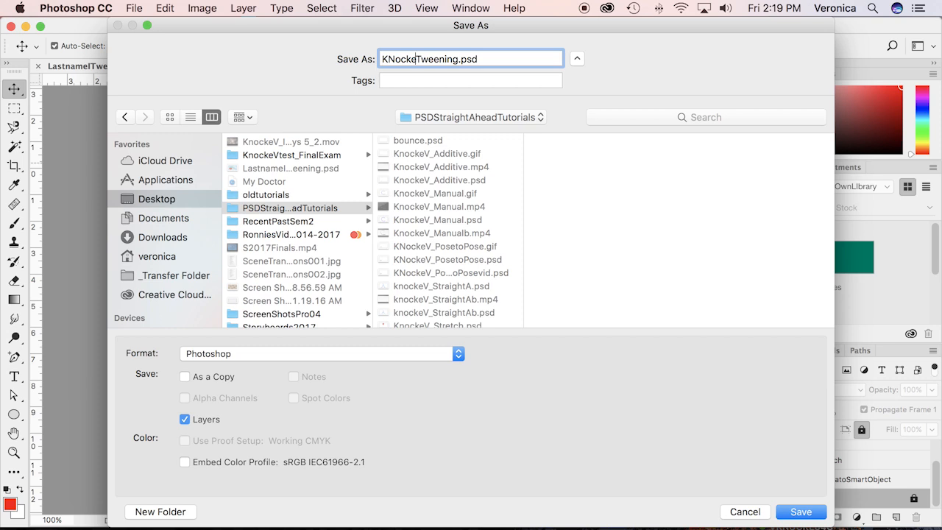
key("BackSpace")
key("BackSpace")
key("BackSpace")
key("BackSpace")
key("BackSpace")
type("n")
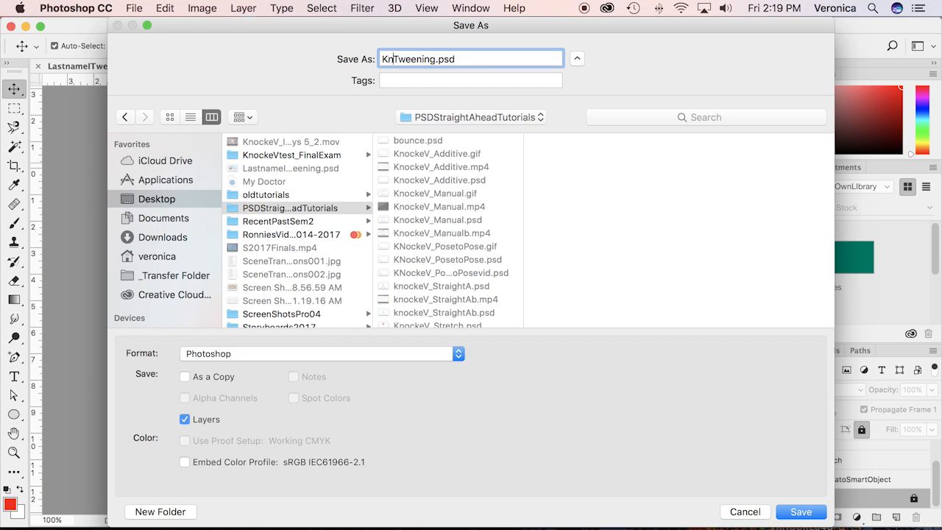
type("ockeV_")
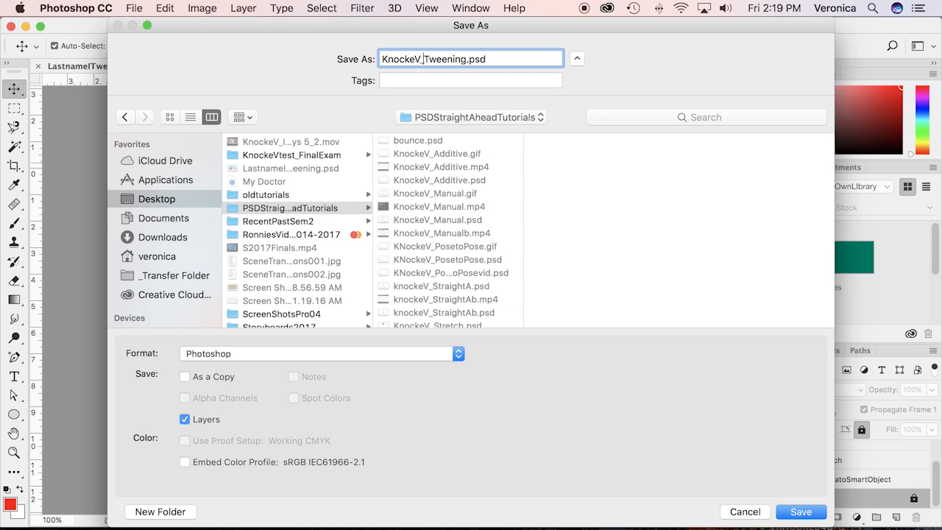
left_click(814, 512)
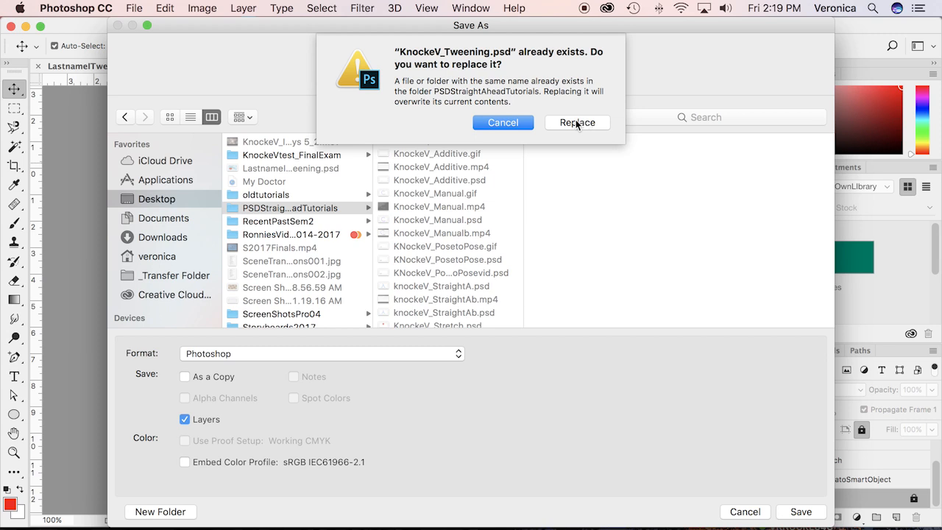
left_click(577, 123)
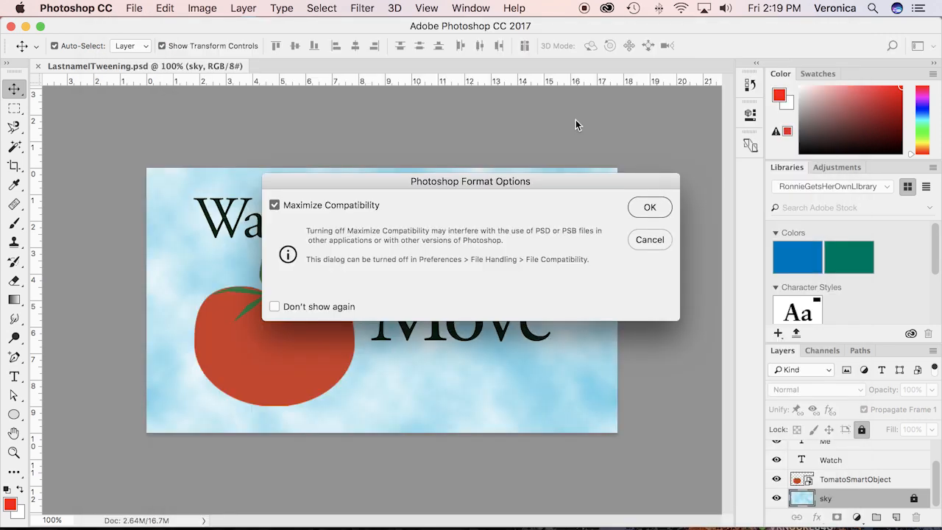
left_click(652, 207)
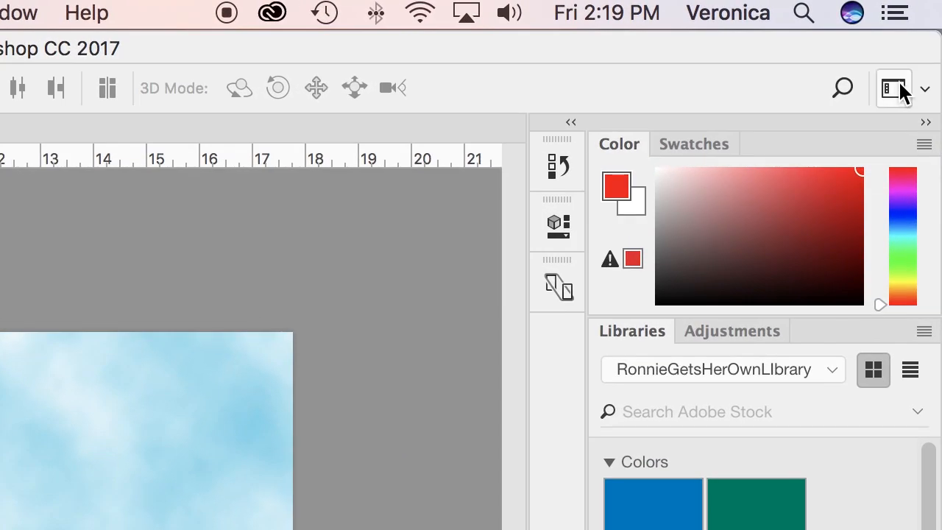
Step: Switch to the Motion workspace and reset it to its default layout
left_click(899, 79)
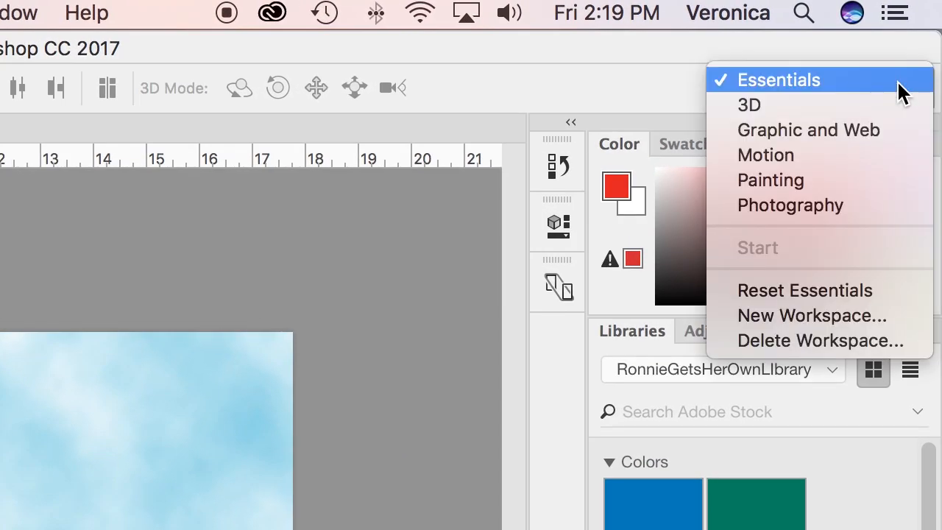
left_click(764, 153)
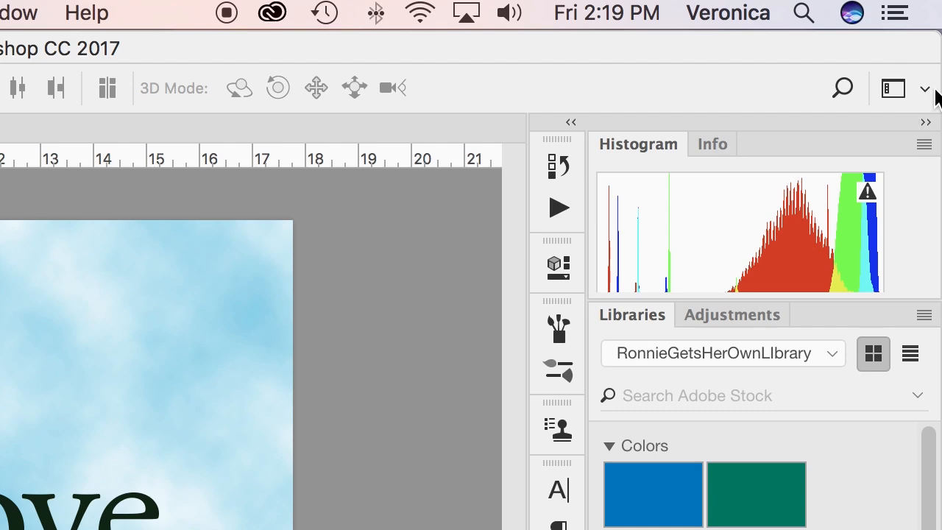
left_click(925, 88)
left_click(800, 292)
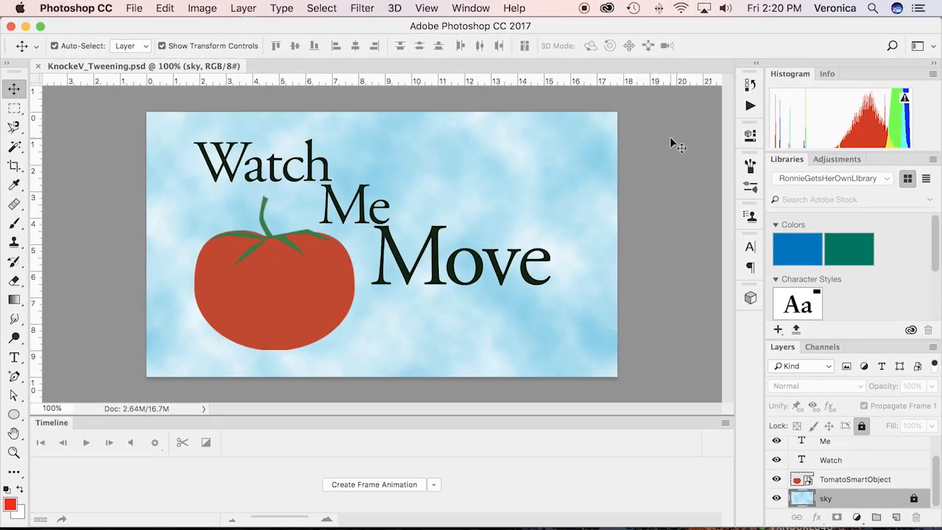
Step: Hide the Histogram and Libraries panels to leave more room for the layers
left_click(472, 9)
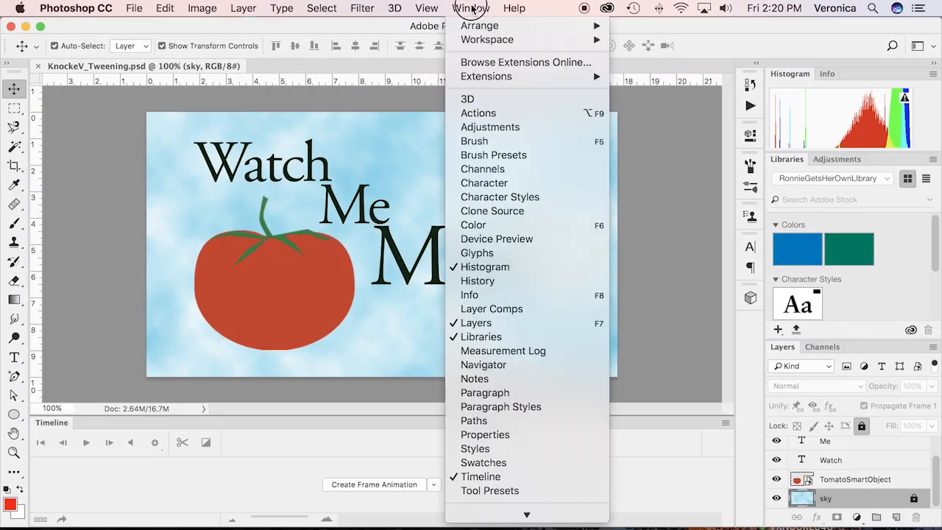
left_click(488, 271)
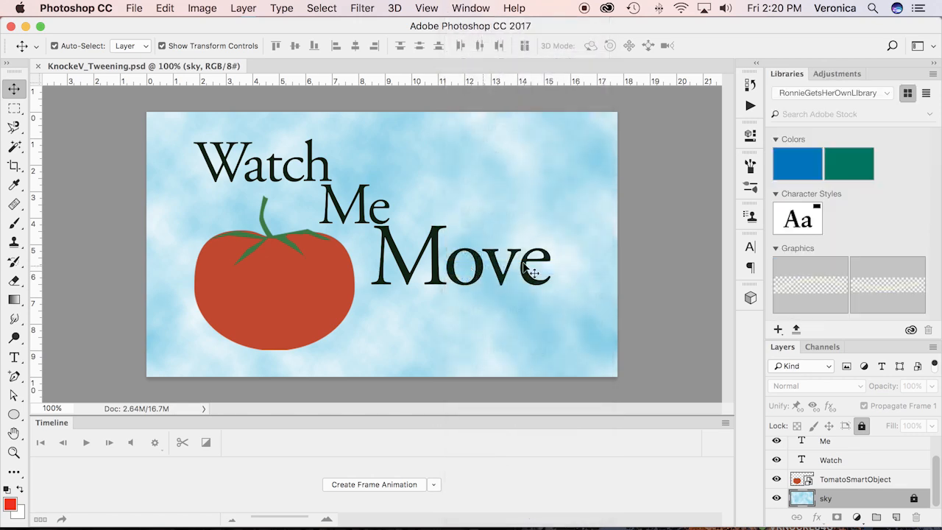
left_click(465, 12)
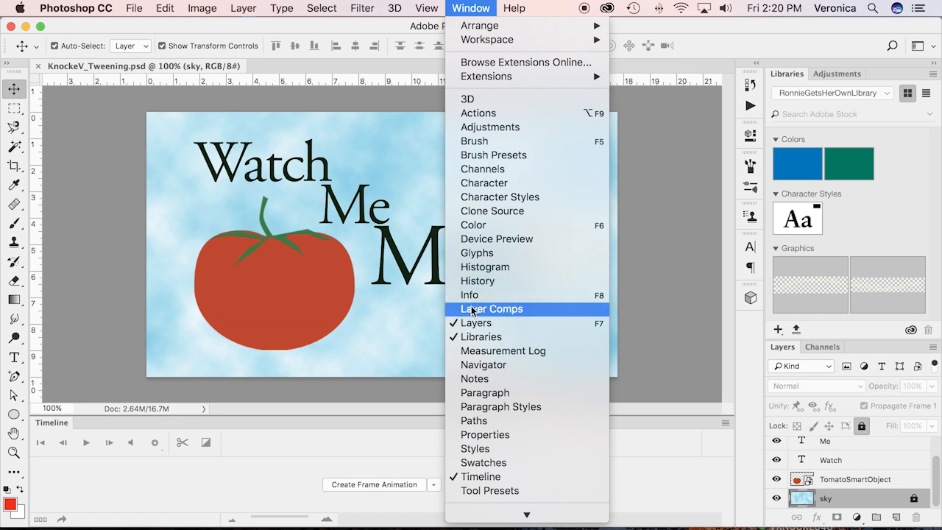
left_click(469, 336)
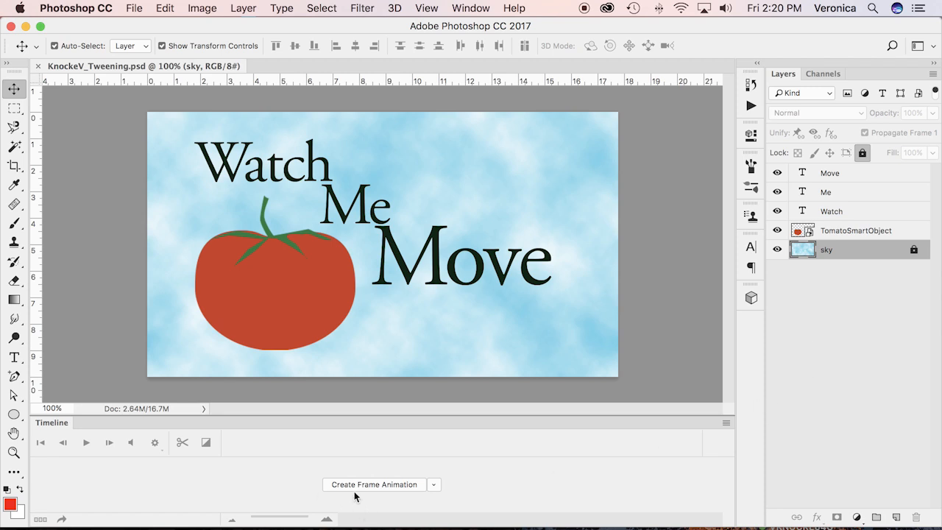
Step: Change the timeline type from frame animation to video timeline and create the video timeline
left_click(434, 485)
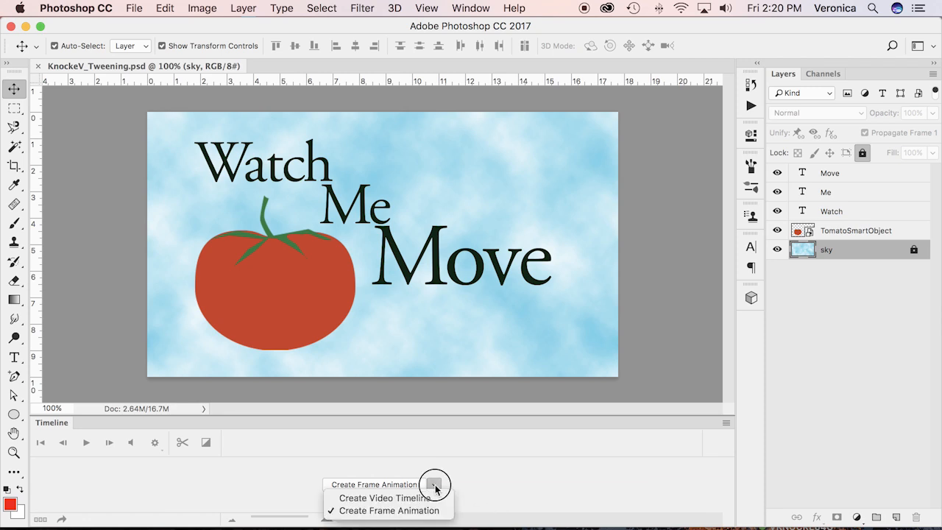
left_click(407, 501)
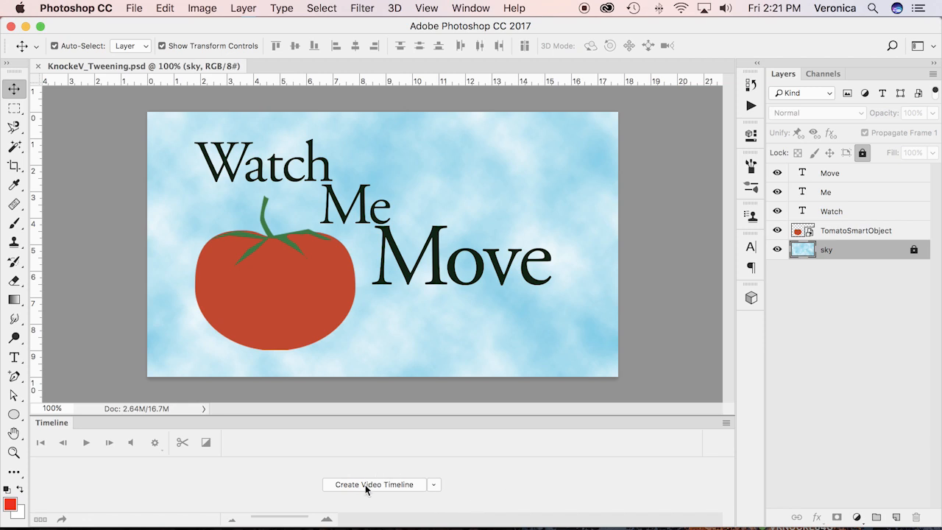
left_click(384, 484)
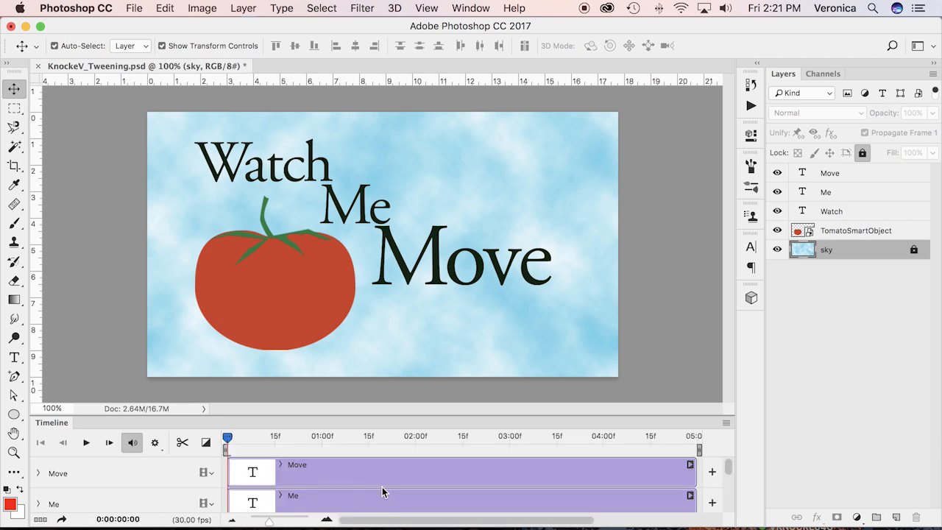
Step: Enlarge the Timeline panel until all layer tracks are shown, and fit the image in the document window
left_click_drag(508, 413, 510, 277)
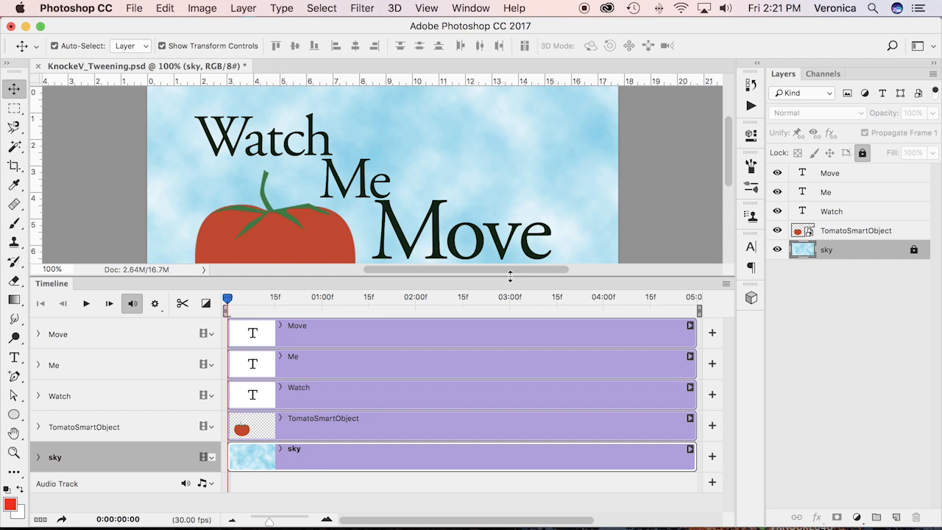
key("super+0")
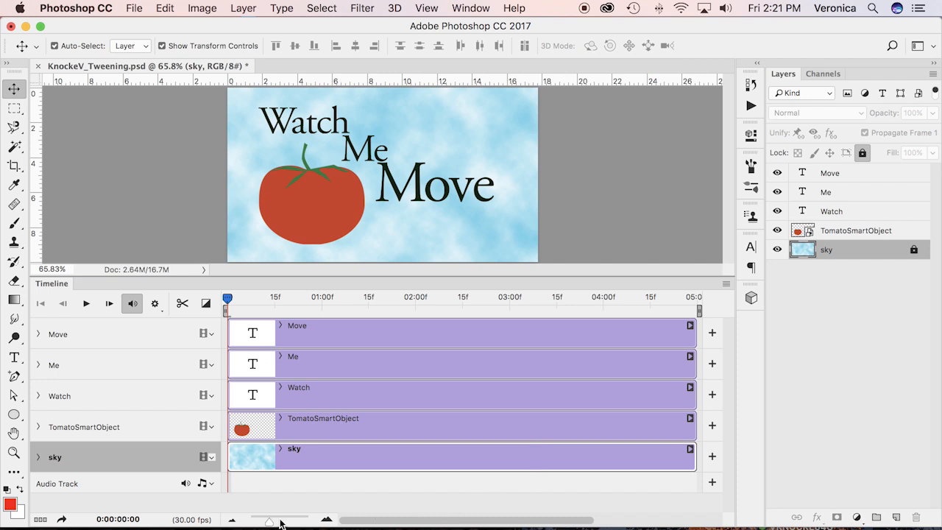
Step: Zoom the timeline in to single frames and back out to the full five seconds
left_click_drag(270, 524, 307, 524)
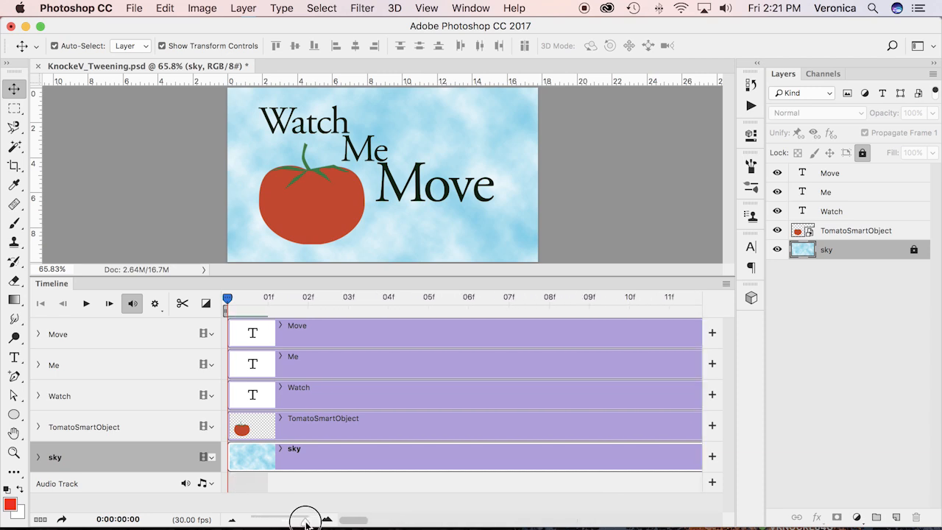
left_click_drag(306, 525, 271, 524)
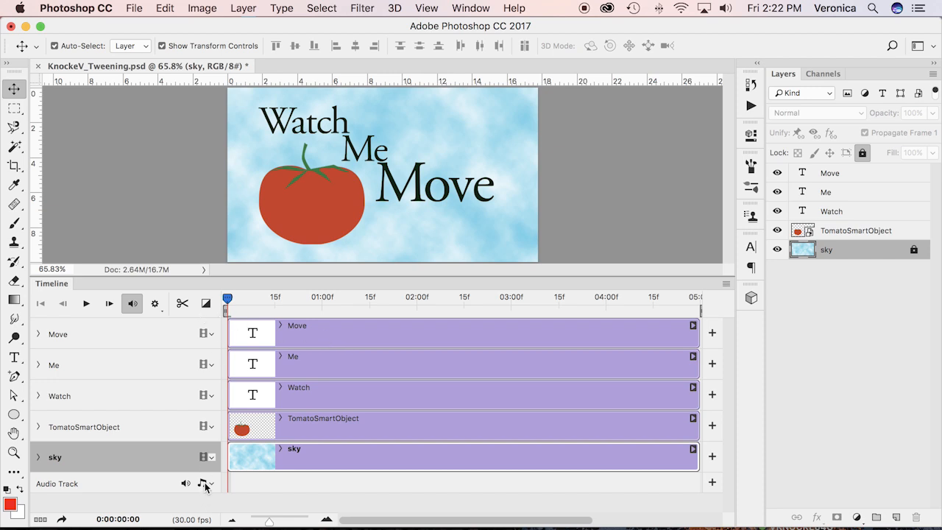
Step: Expand the animation properties of the Move track in the timeline and select the Move layer
left_click(38, 335)
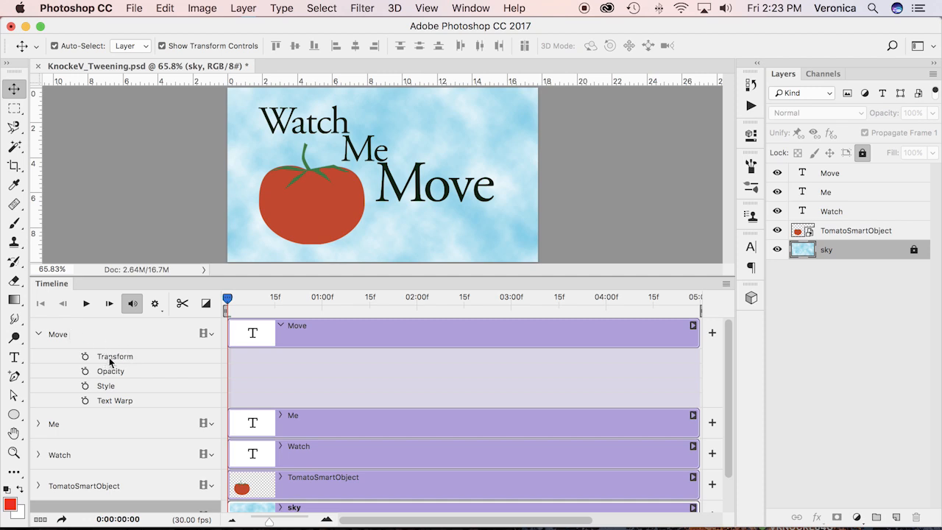
left_click(104, 334)
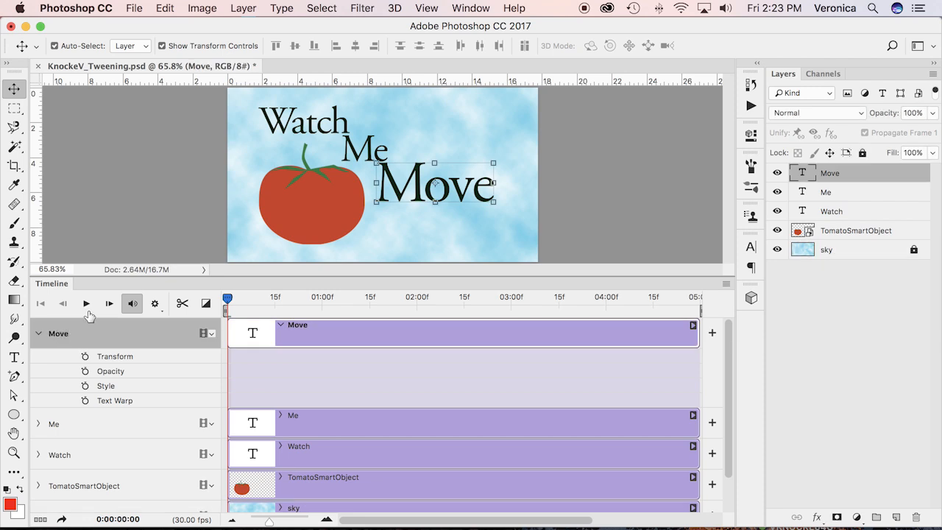
Step: Examine the Transform commands and the Type tool's warped text option available for the Move text
left_click(164, 8)
mouse_move(195, 337)
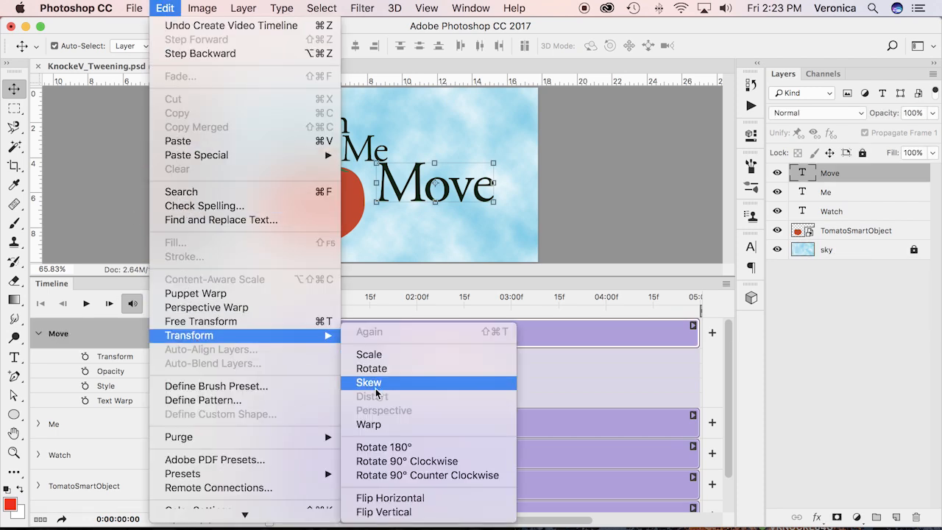
left_click(54, 374)
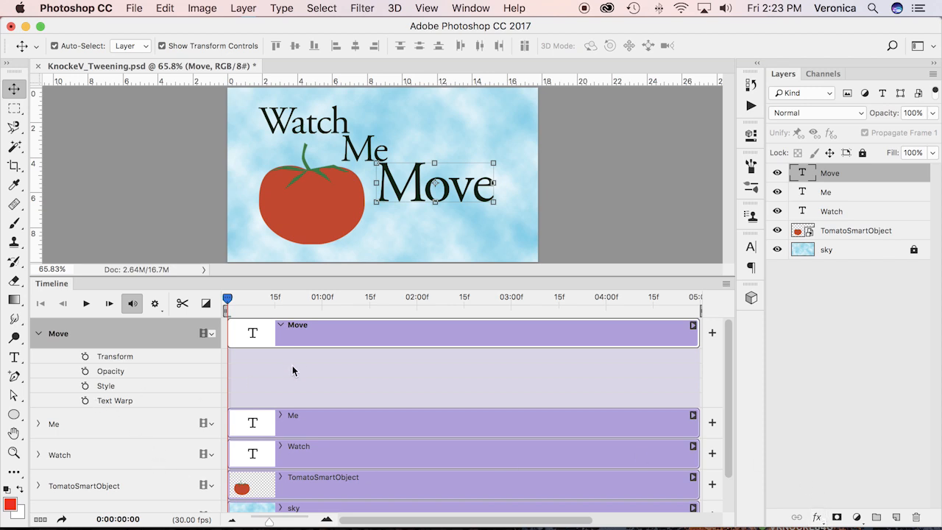
left_click(14, 358)
left_click(452, 188)
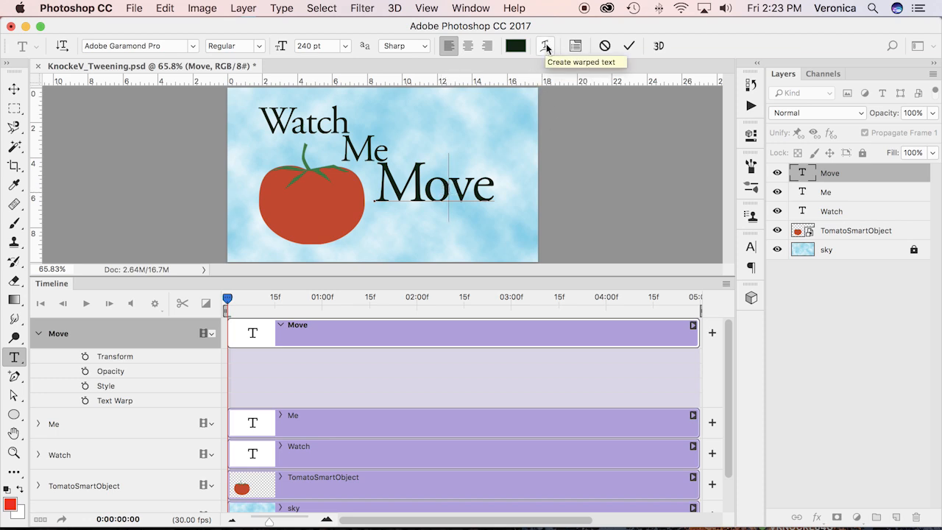
left_click(46, 335)
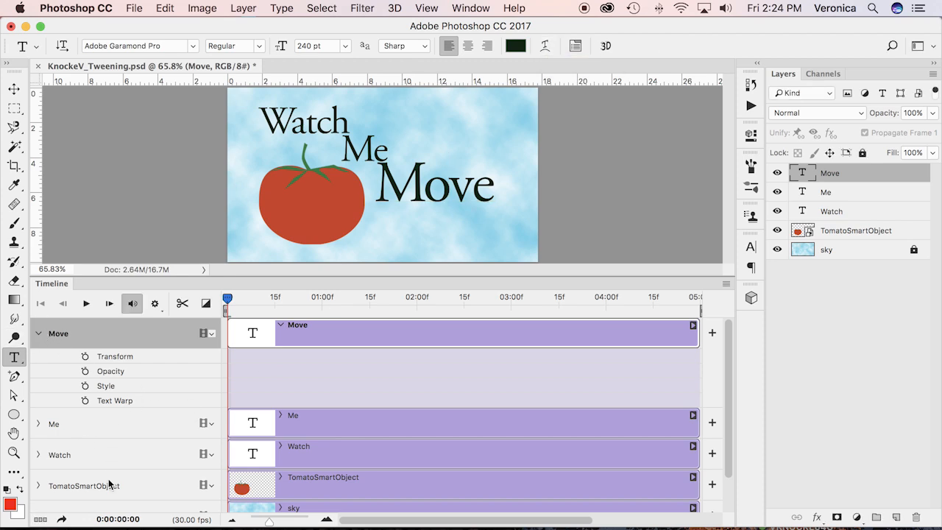
Step: Select the TomatoSmartObject layer and expand the animation properties of the TomatoSmartObject, Me and Watch tracks in the timeline
left_click(102, 484)
left_click(39, 485)
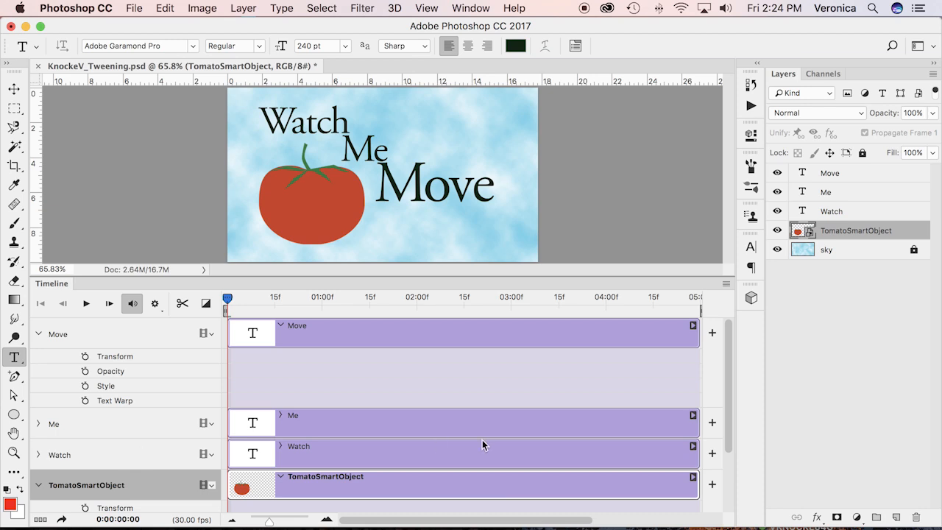
left_click_drag(728, 337, 730, 393)
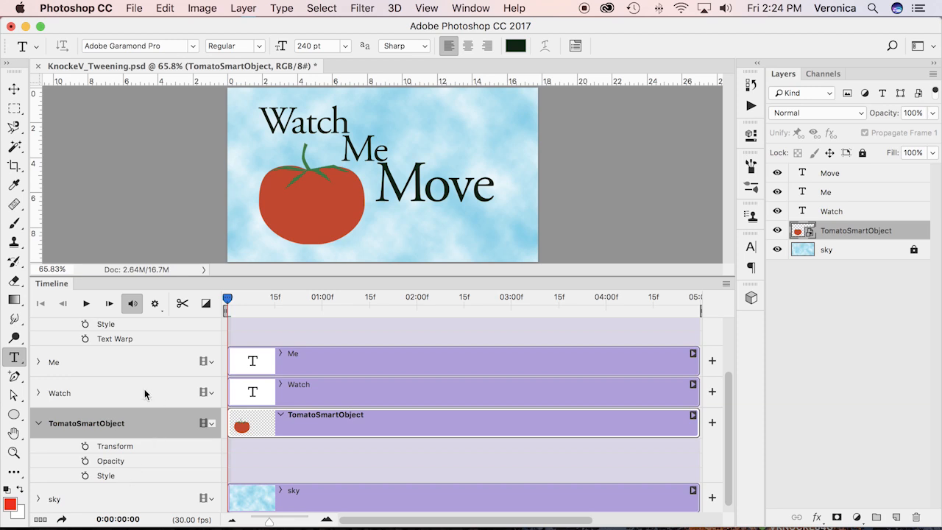
left_click(42, 365)
left_click(39, 452)
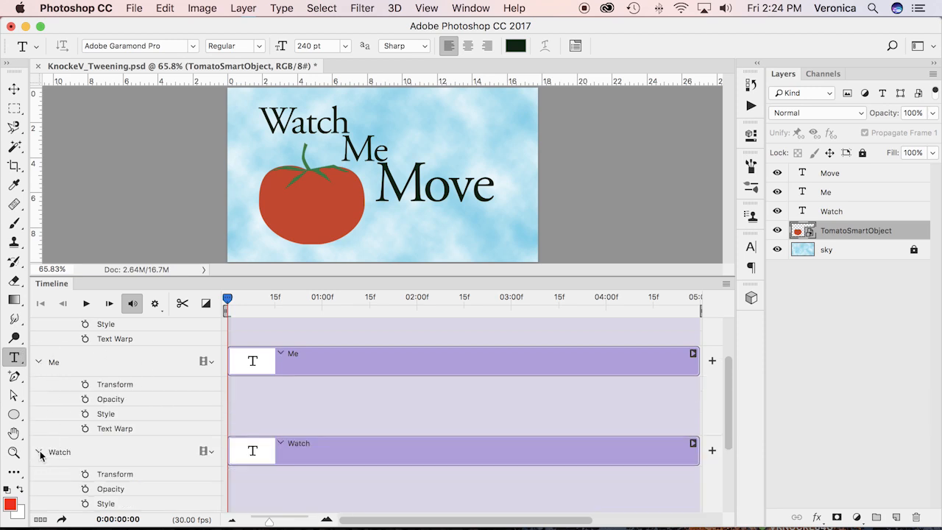
Step: Enlarge the timeline area and enable Transform and Style keyframes for the Move layer at the 3-second mark
left_click_drag(541, 274, 543, 159)
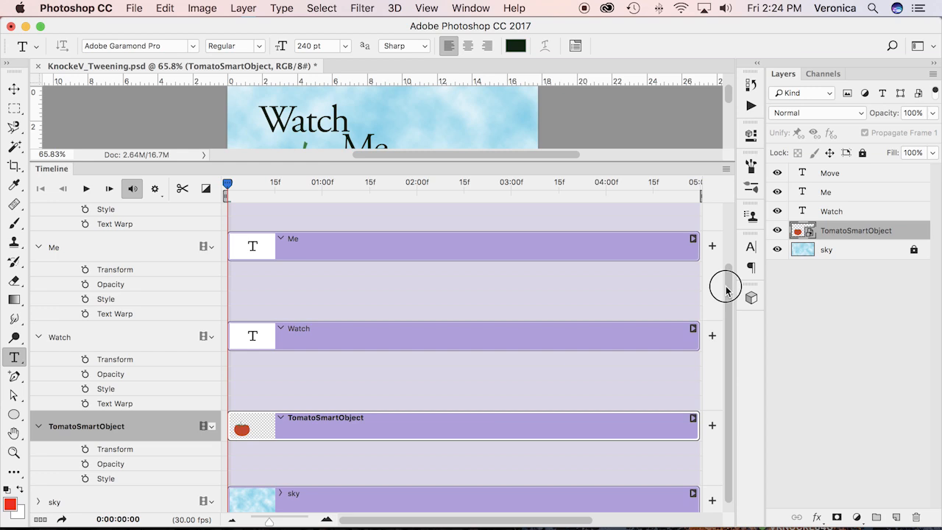
left_click(725, 227)
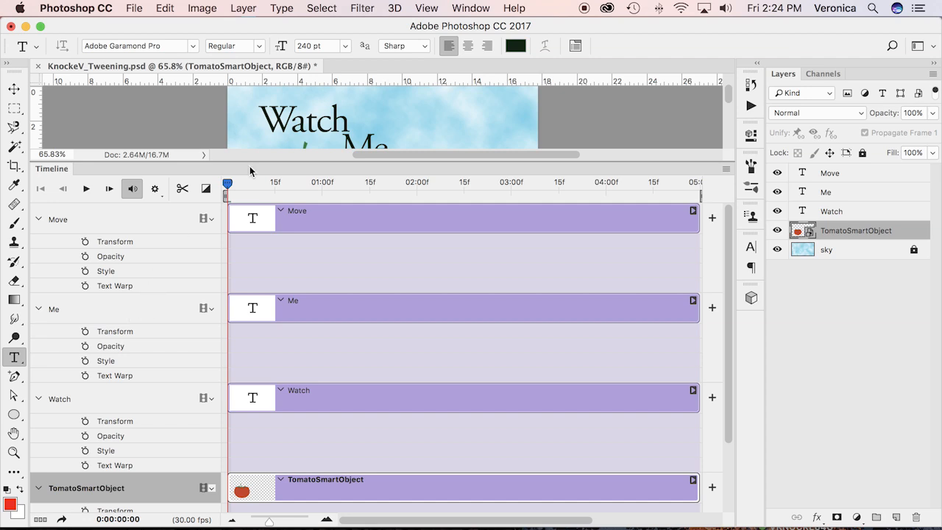
left_click_drag(227, 184, 510, 202)
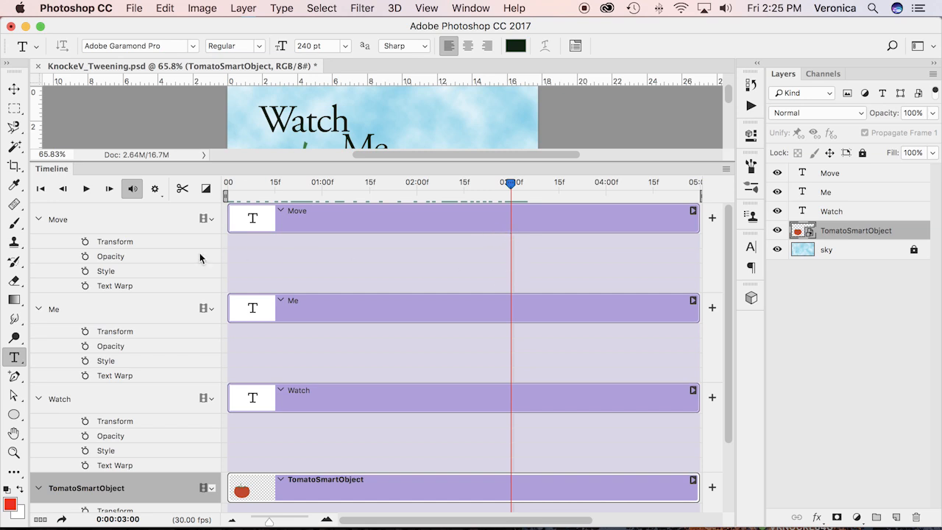
left_click(86, 243)
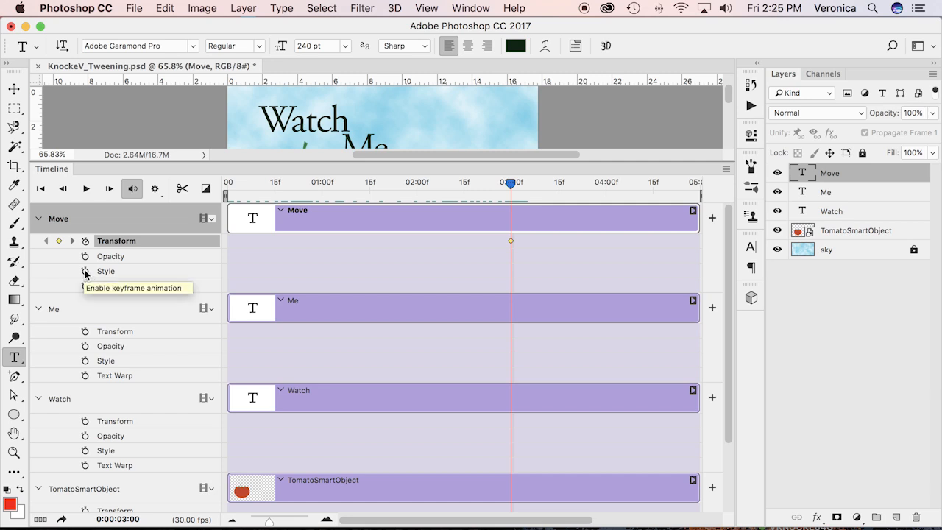
left_click(85, 272)
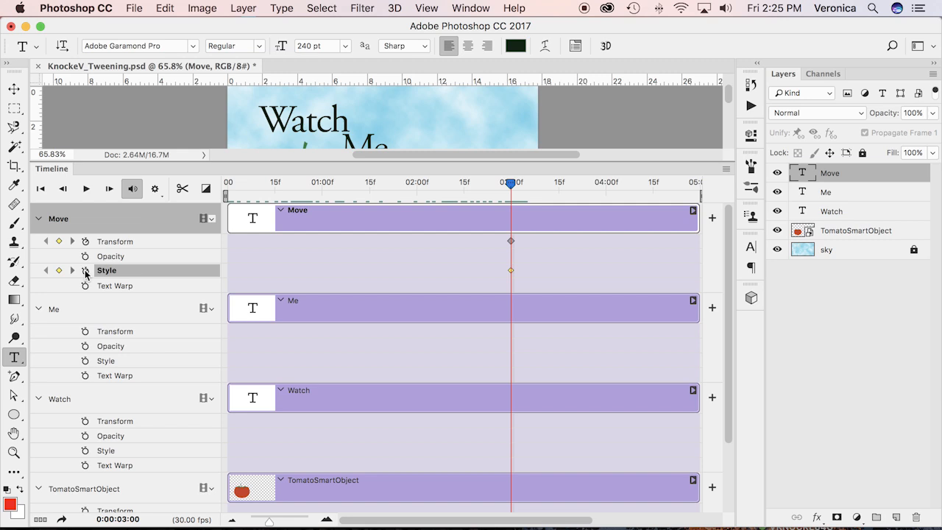
Step: Enable Transform and Style keyframes for the Me and Watch layers at 3 seconds
left_click(84, 331)
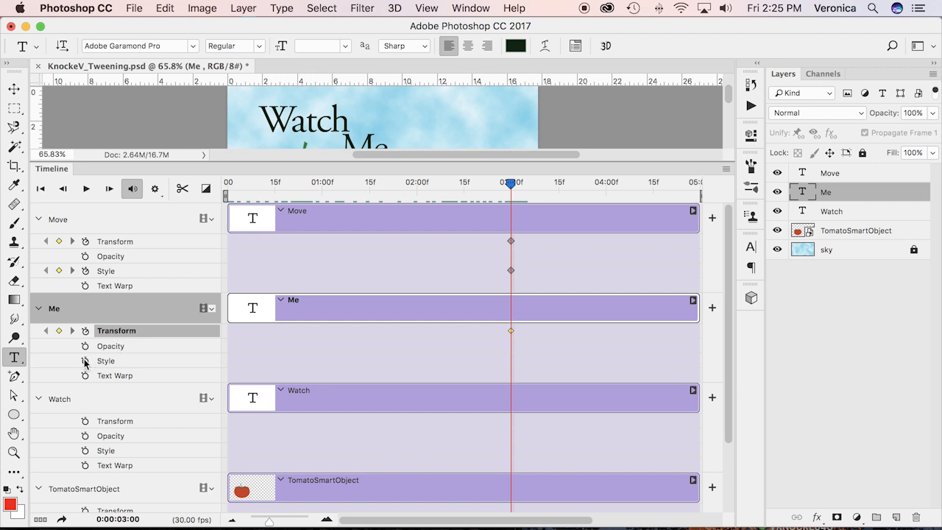
left_click(85, 361)
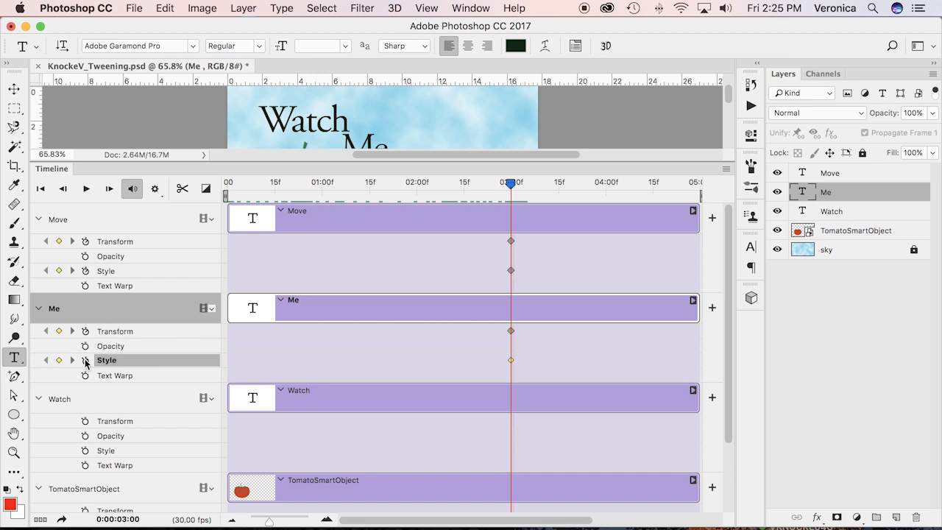
left_click(86, 421)
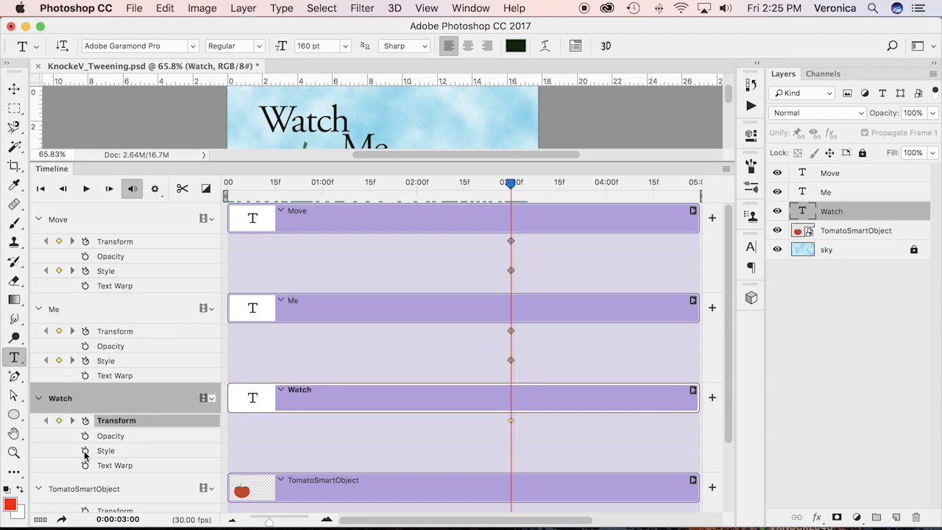
left_click(85, 450)
Step: Enable a Transform keyframe for the TomatoSmartObject layer at 3 seconds and save the file
left_click_drag(729, 219, 730, 310)
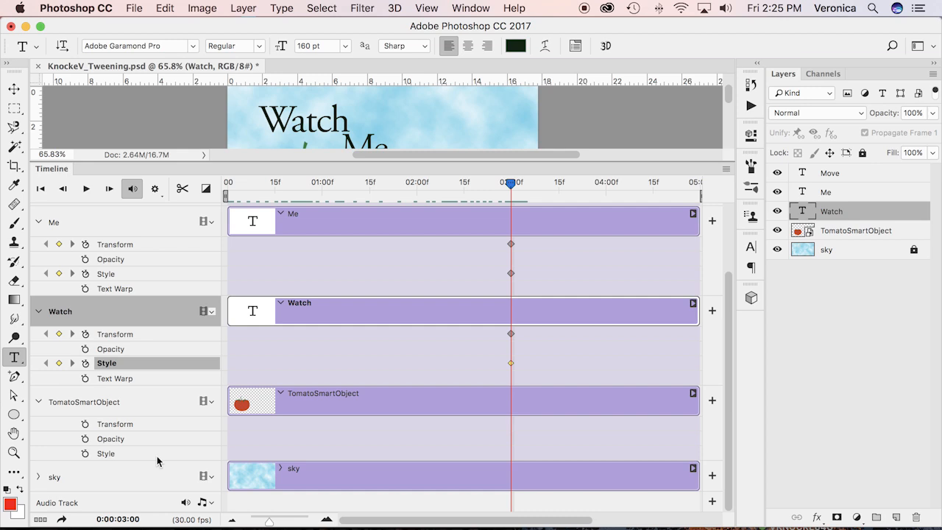
left_click(85, 424)
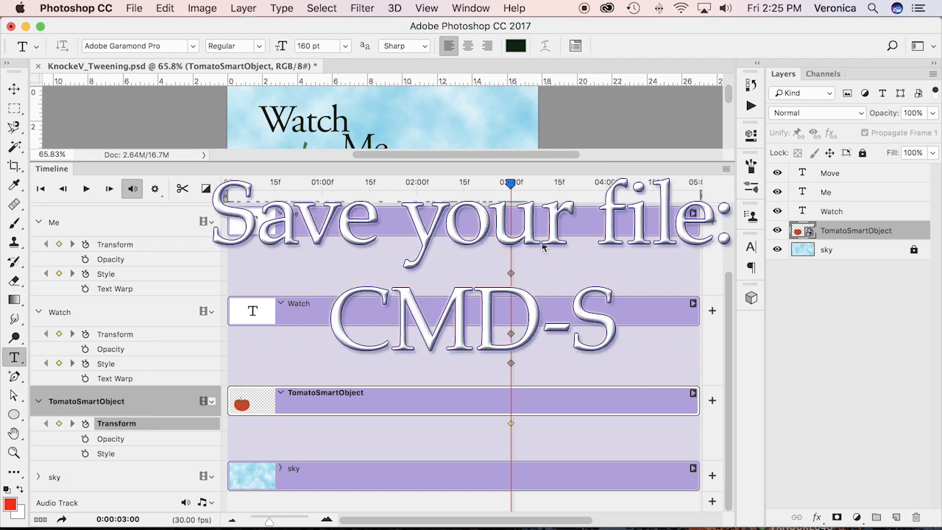
key("super+s")
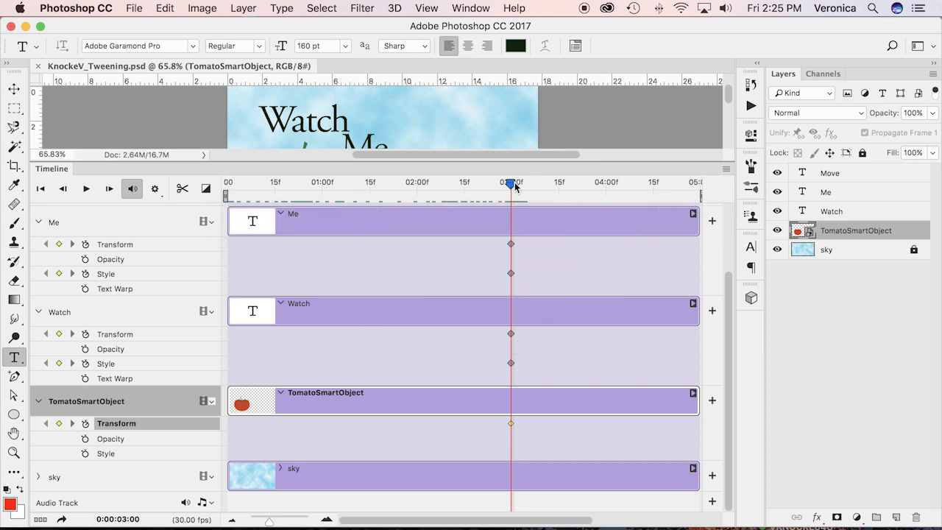
Step: Return the playhead to 0 seconds, enlarge the canvas area and move the Watch text just off the canvas's left edge
left_click_drag(511, 184, 228, 178)
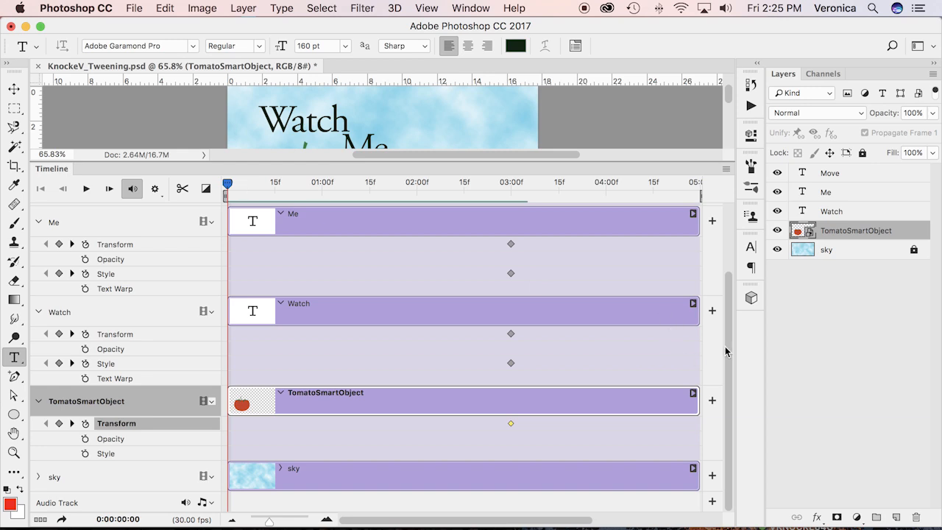
left_click_drag(726, 295, 726, 217)
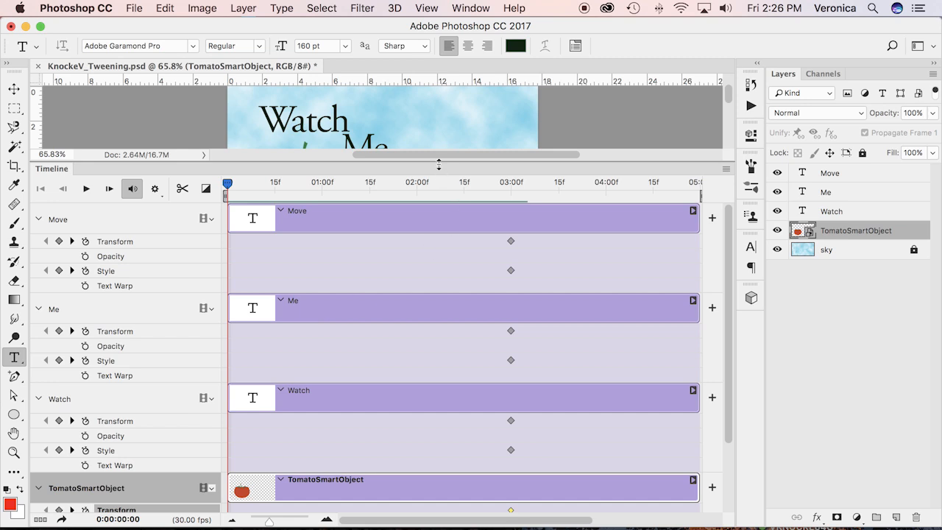
left_click_drag(437, 163, 437, 414)
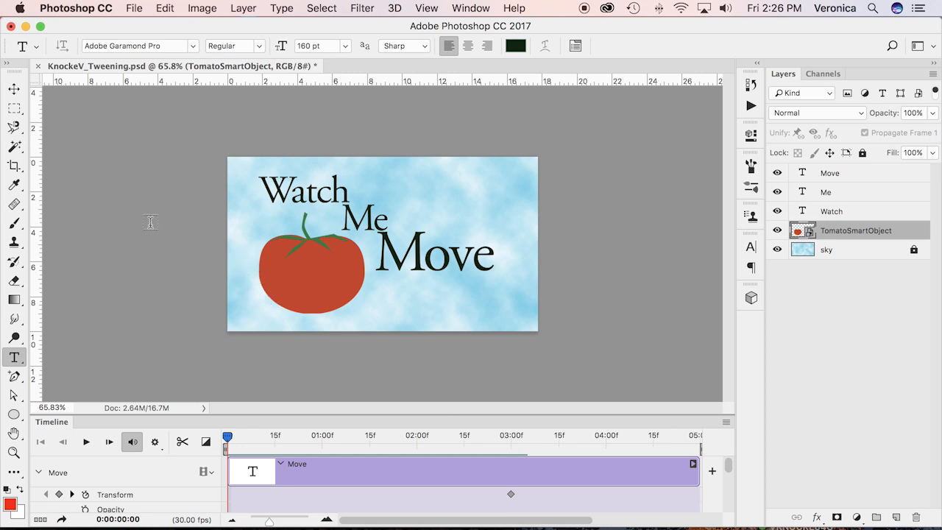
left_click(14, 89)
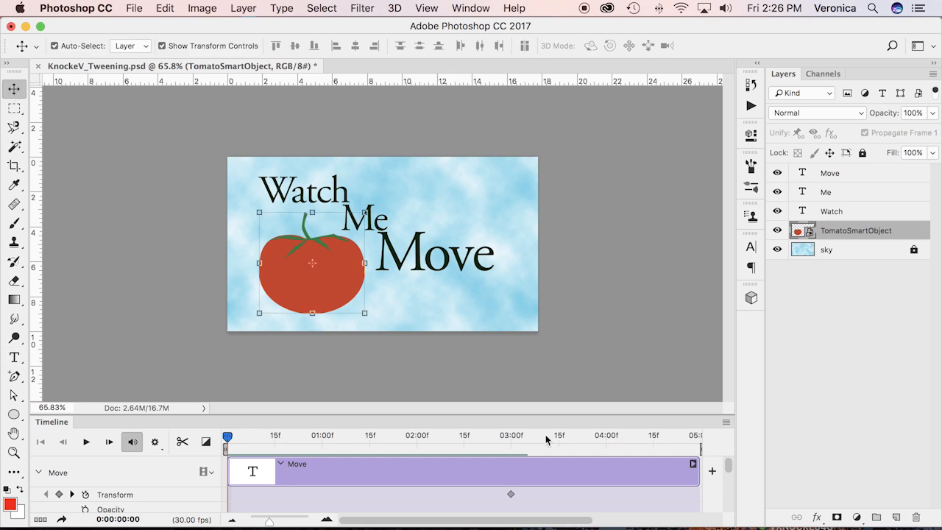
left_click(831, 212)
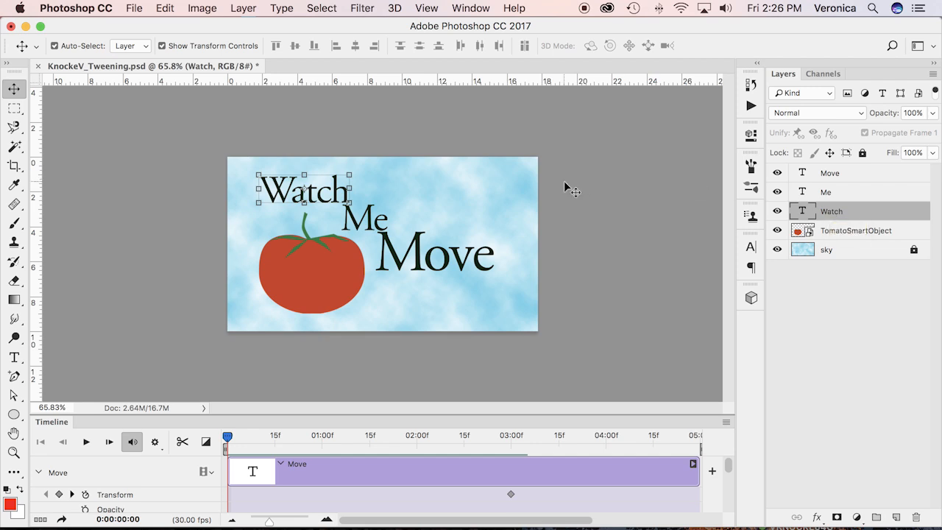
left_click_drag(339, 190, 214, 180)
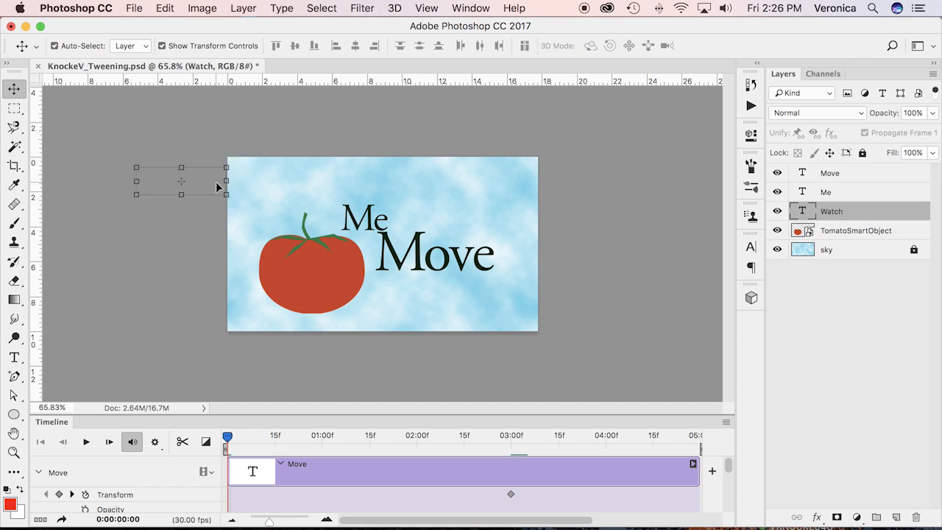
Step: Move the Me text off the canvas's top edge and the Move text off its right edge at 0 seconds
left_click(857, 197)
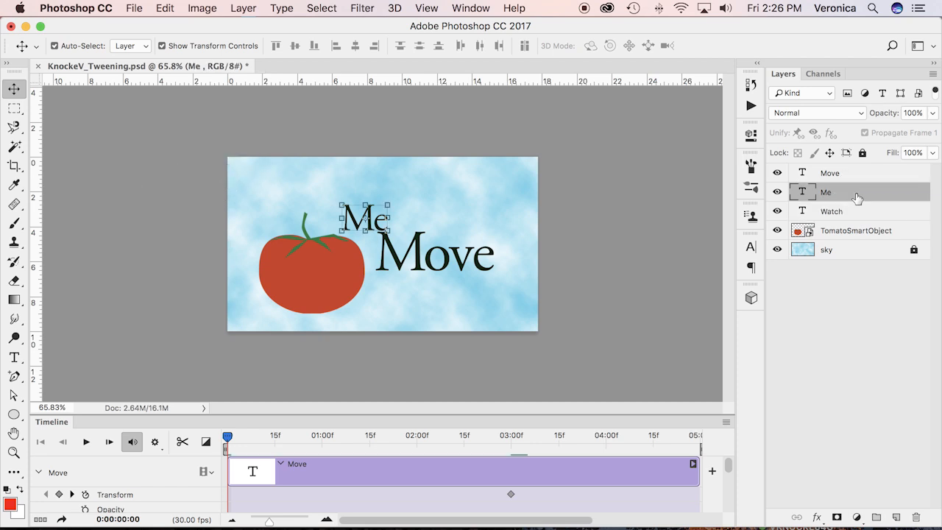
left_click_drag(353, 219, 351, 140)
left_click(828, 175)
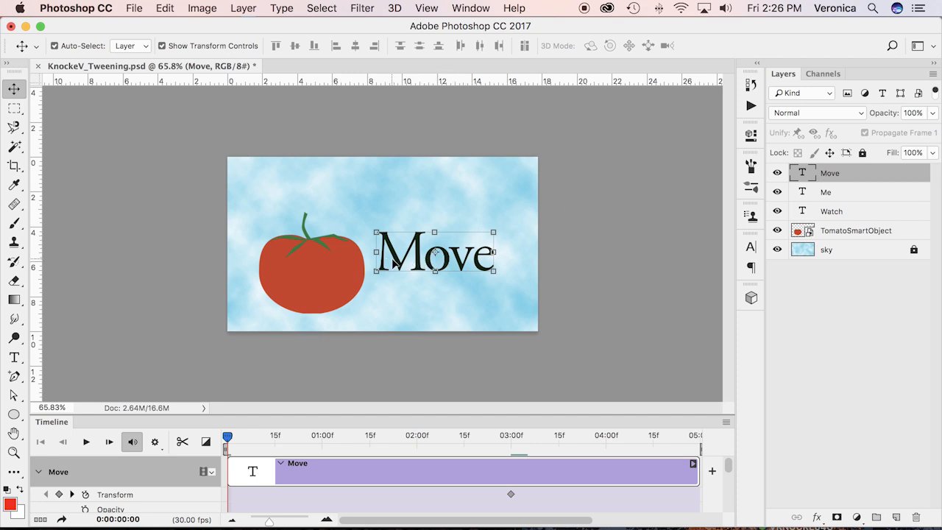
left_click_drag(396, 261, 558, 260)
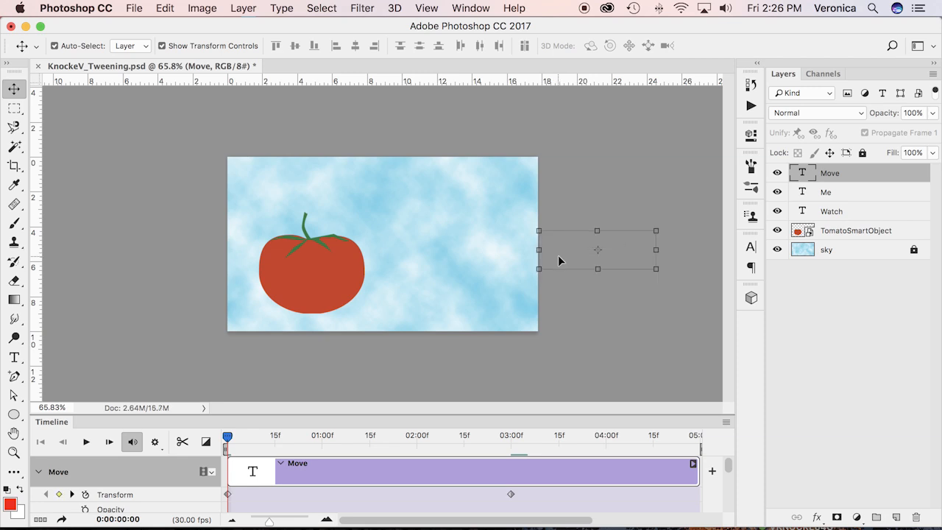
left_click(837, 344)
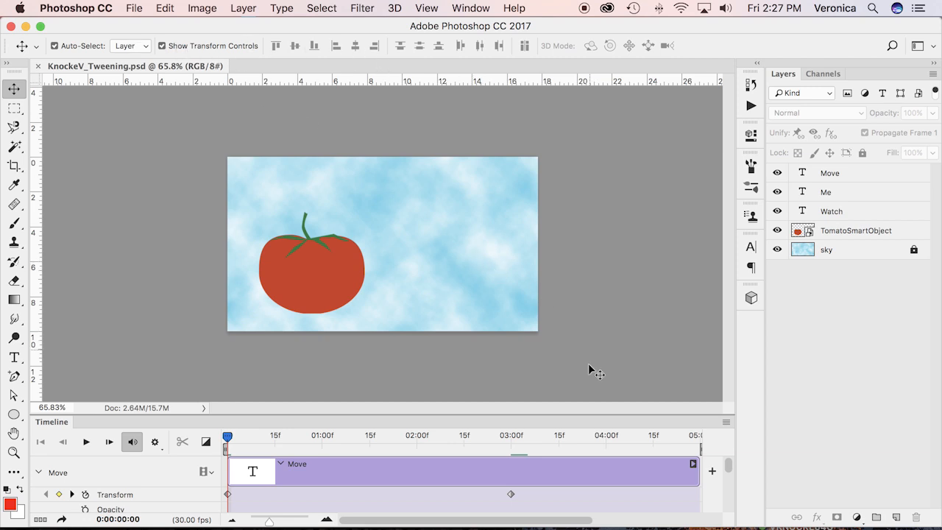
Step: Enlarge the timeline area and collapse the Move, Me and Watch tracks, leaving the TomatoSmartObject properties expanded
left_click_drag(582, 415, 582, 316)
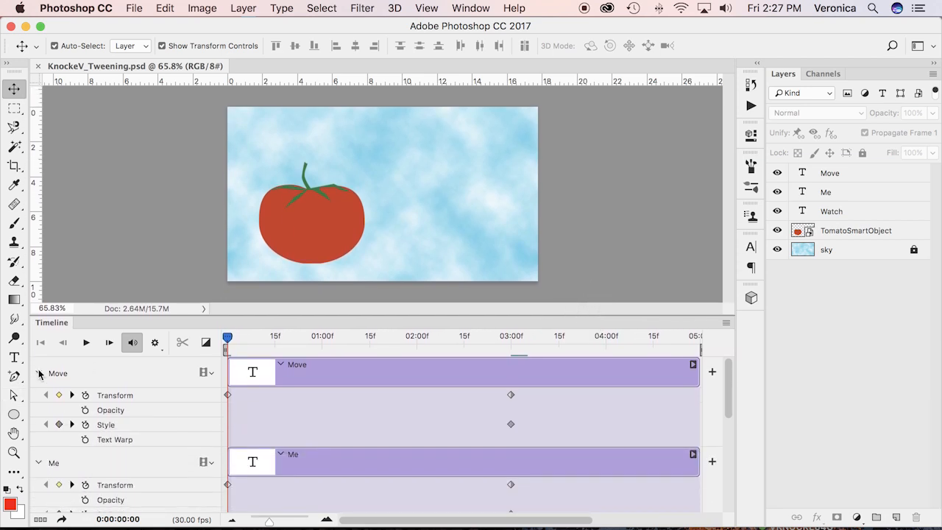
left_click(39, 373)
left_click(39, 404)
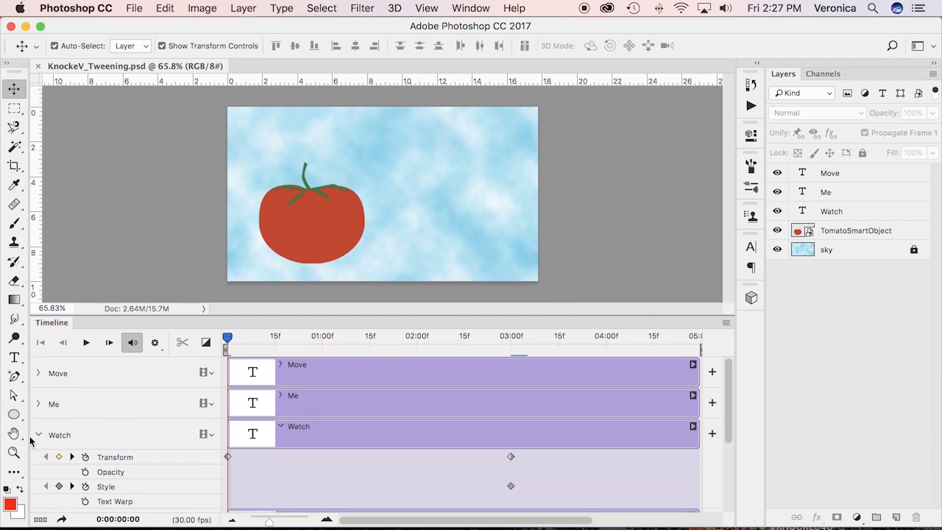
left_click(40, 436)
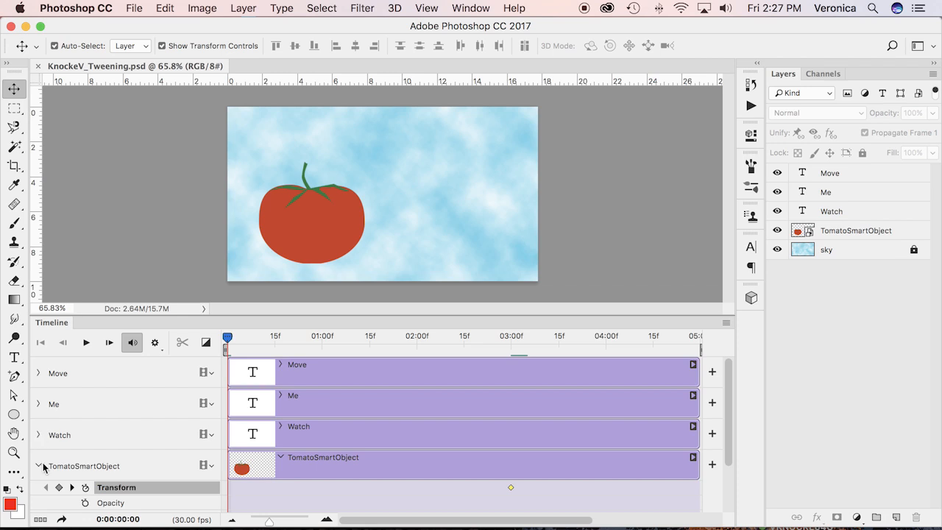
scroll(728, 407, "down", 1)
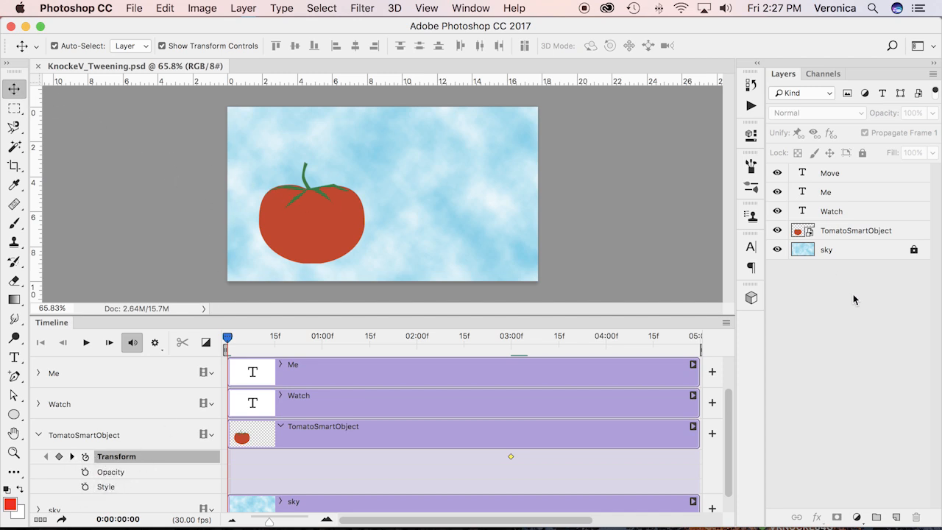
Step: Stretch the tomato at 0 seconds to fill the canvas, about 539% wide and 404% high, with its stem extending above the canvas
left_click(846, 236)
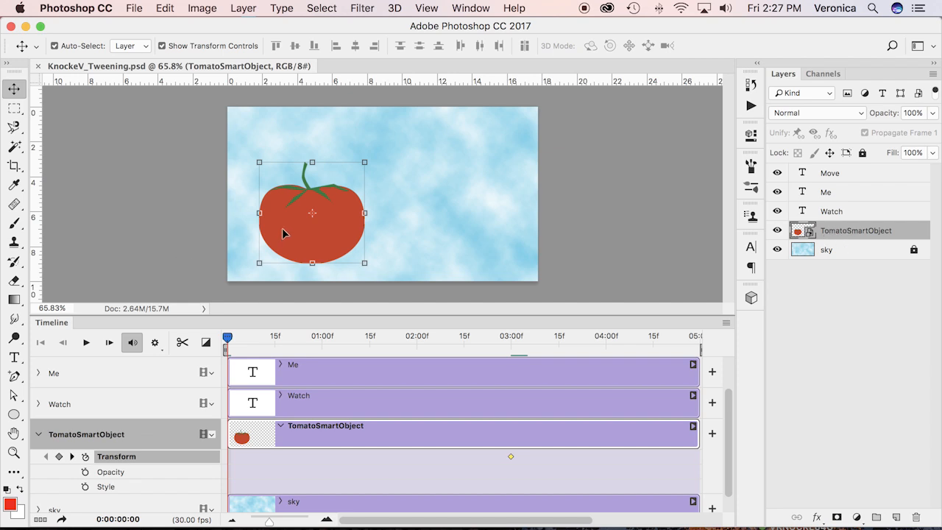
left_click_drag(312, 162, 312, 107)
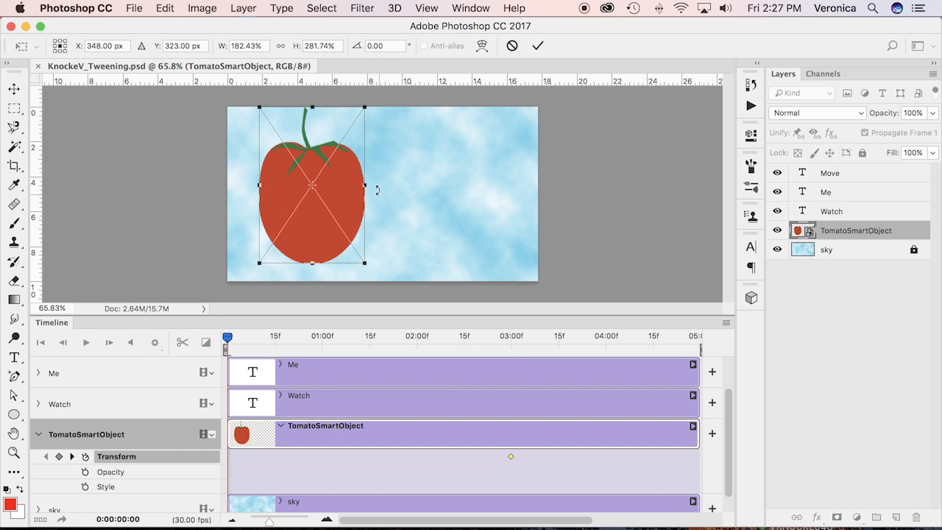
left_click_drag(364, 186, 540, 197)
left_click_drag(399, 262, 399, 285)
left_click_drag(261, 196, 224, 191)
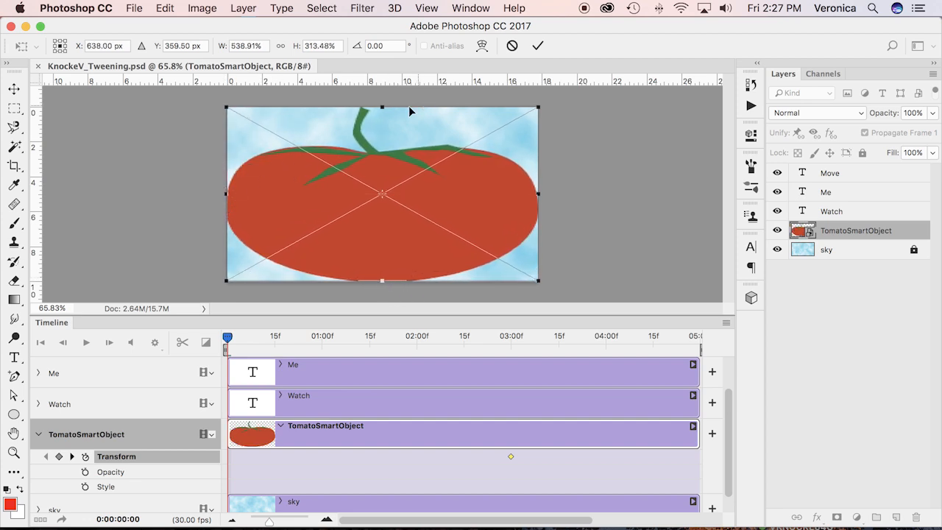
left_click_drag(382, 107, 383, 55)
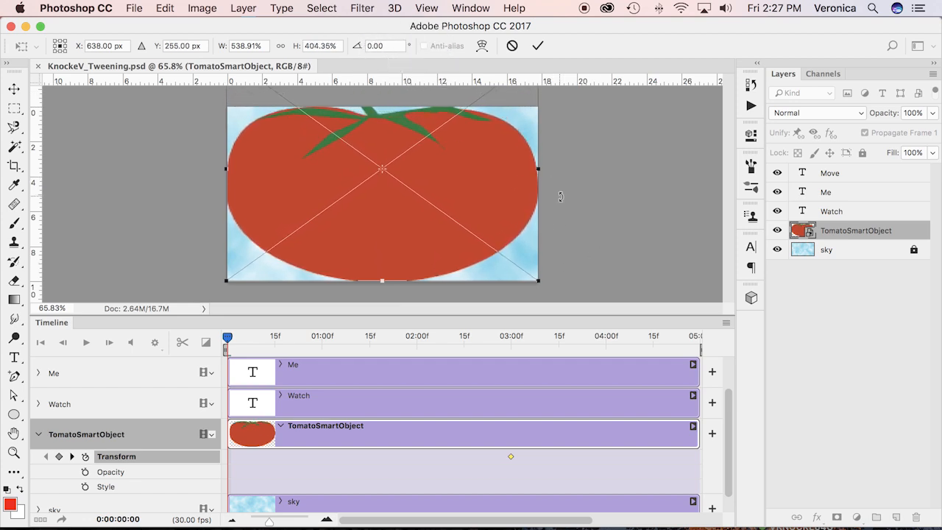
left_click(538, 46)
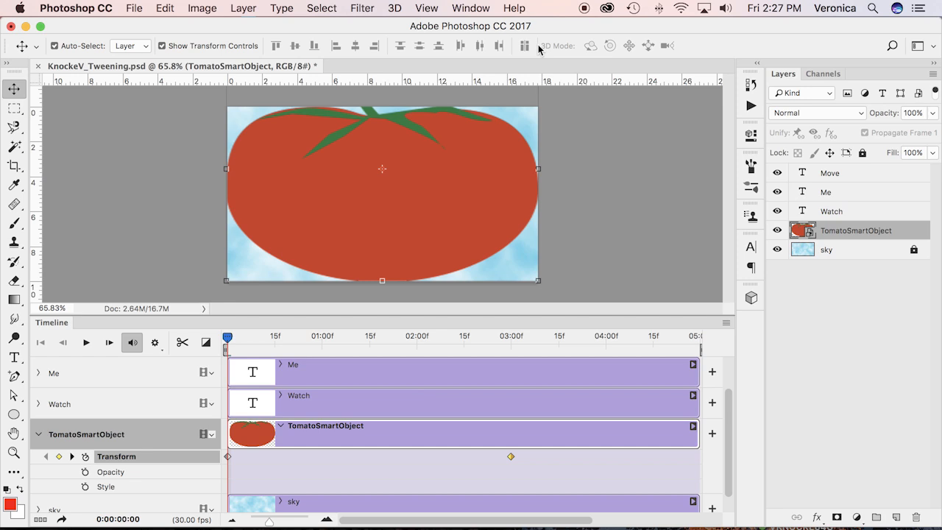
Step: At 1 second, narrow the tomato to about 140% width, rotate it about 82° and shift it slightly down and right
left_click_drag(227, 338, 323, 340)
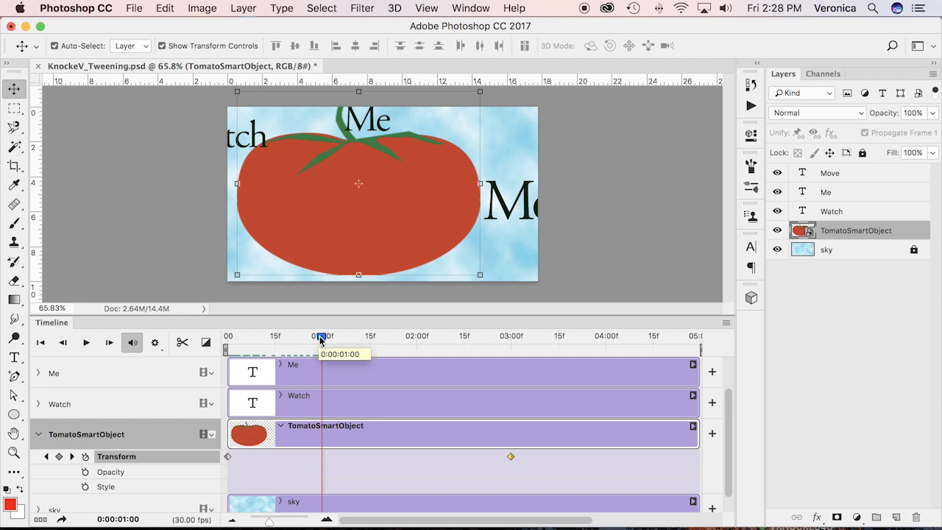
left_click_drag(236, 184, 376, 189)
left_click_drag(481, 184, 424, 185)
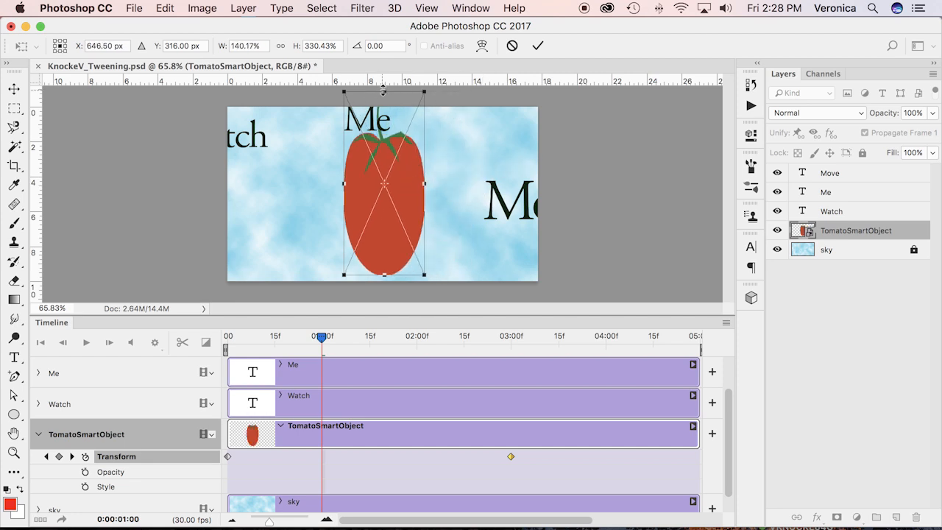
left_click_drag(332, 94, 453, 129)
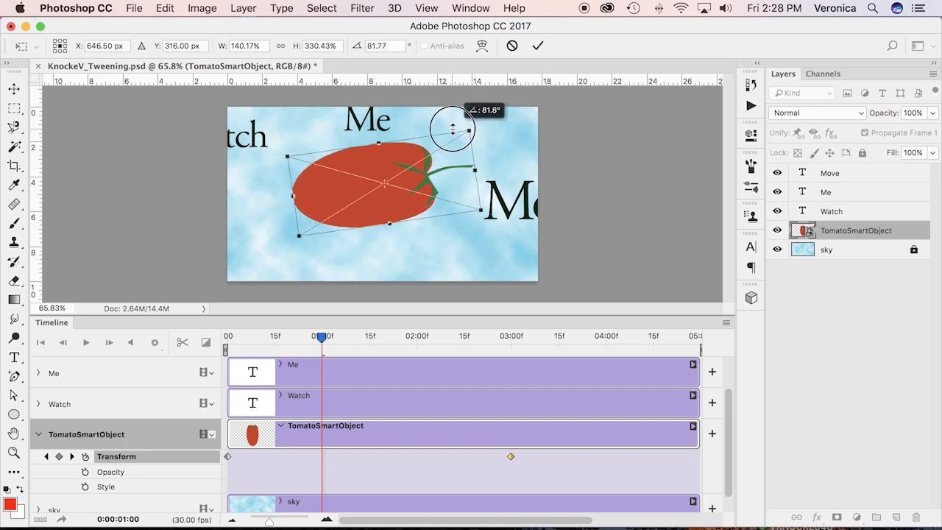
left_click_drag(453, 129, 452, 131)
left_click_drag(361, 169, 371, 180)
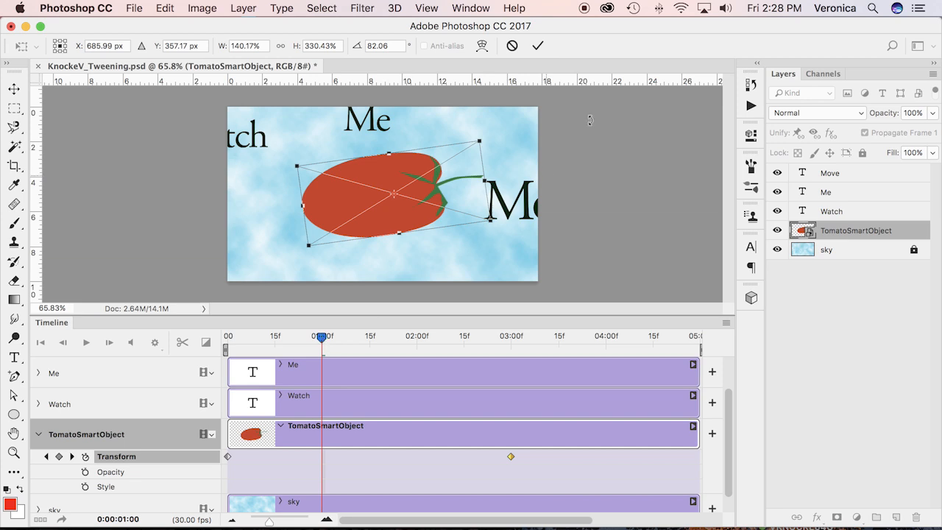
left_click(541, 47)
Step: At 2 seconds, rotate the tomato to about -69° and stretch it into a tall, narrow shape about 285% wide and 143% high
left_click_drag(321, 337, 416, 337)
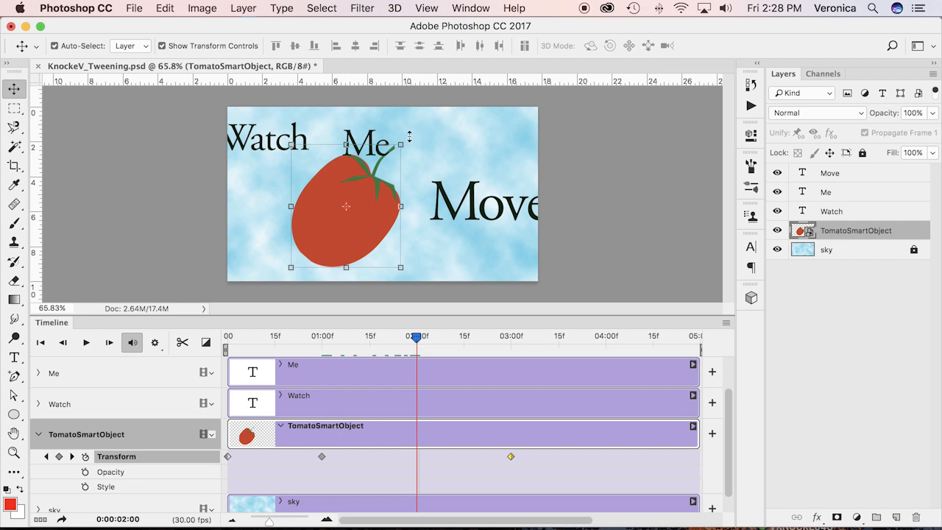
left_click_drag(411, 135, 220, 154)
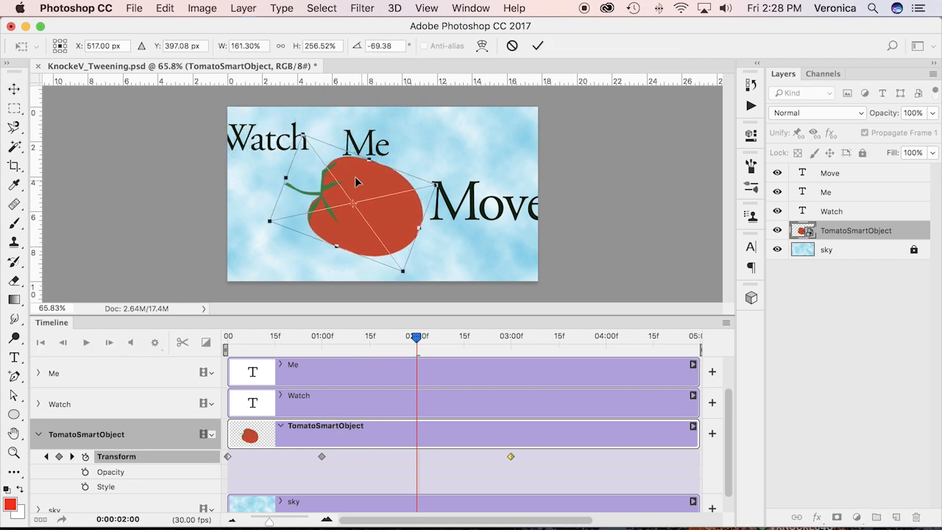
left_click_drag(369, 159, 395, 116)
left_click_drag(336, 246, 325, 247)
left_click_drag(293, 161, 329, 175)
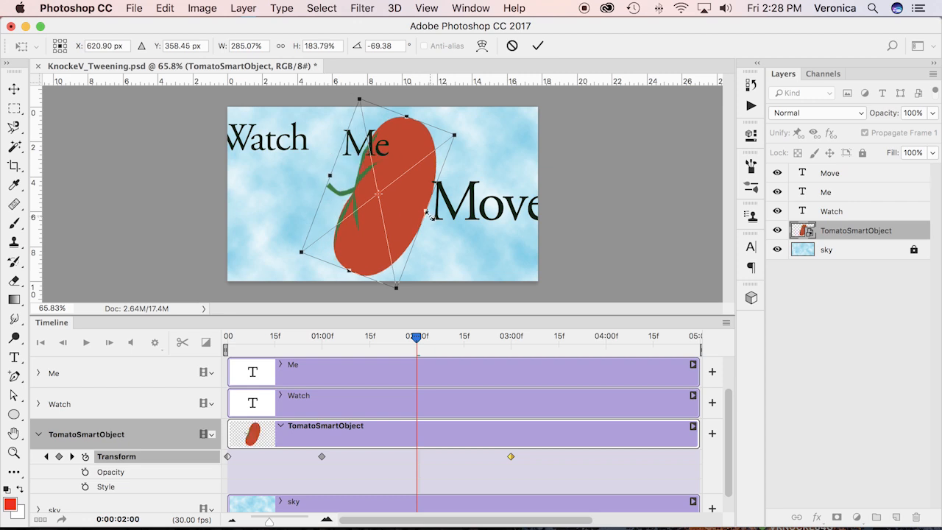
left_click_drag(431, 214, 404, 201)
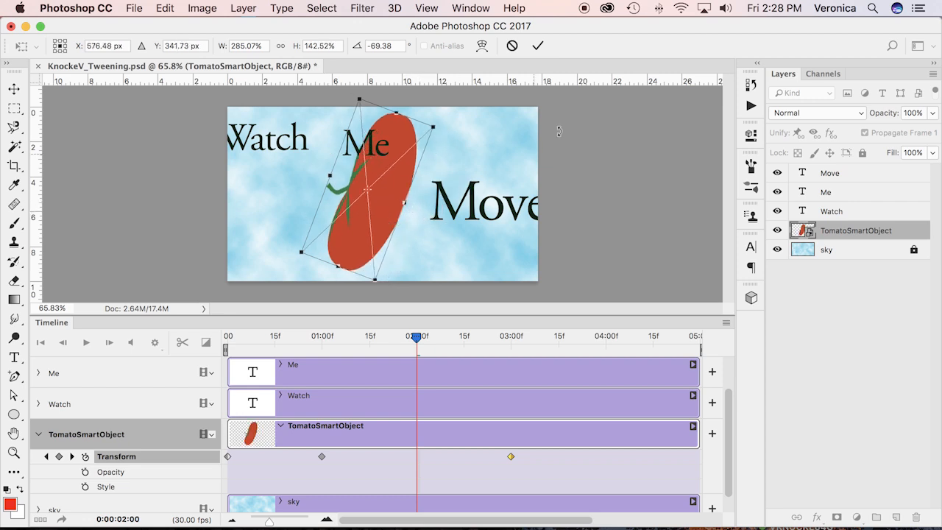
left_click(537, 46)
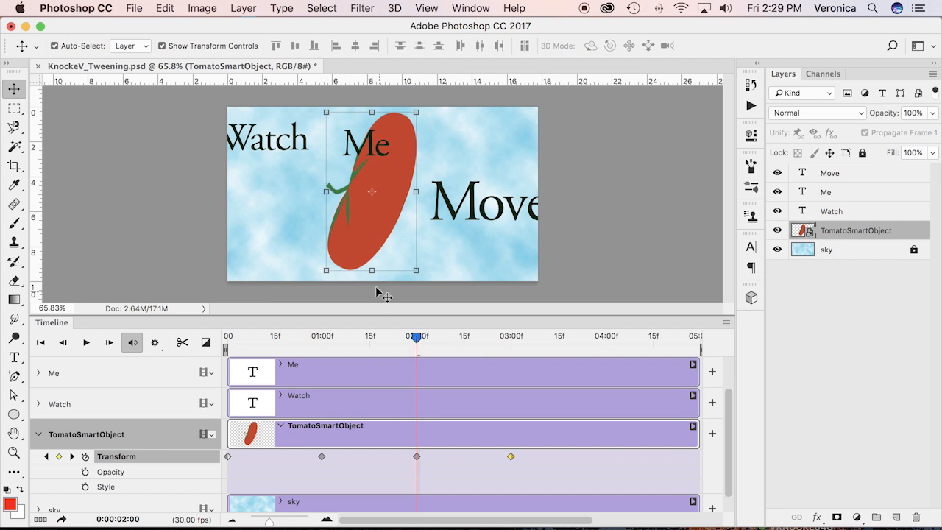
Step: With the playhead at 4 seconds, add a Bevel & Emboss layer style to the Move text layer
left_click_drag(415, 337, 605, 337)
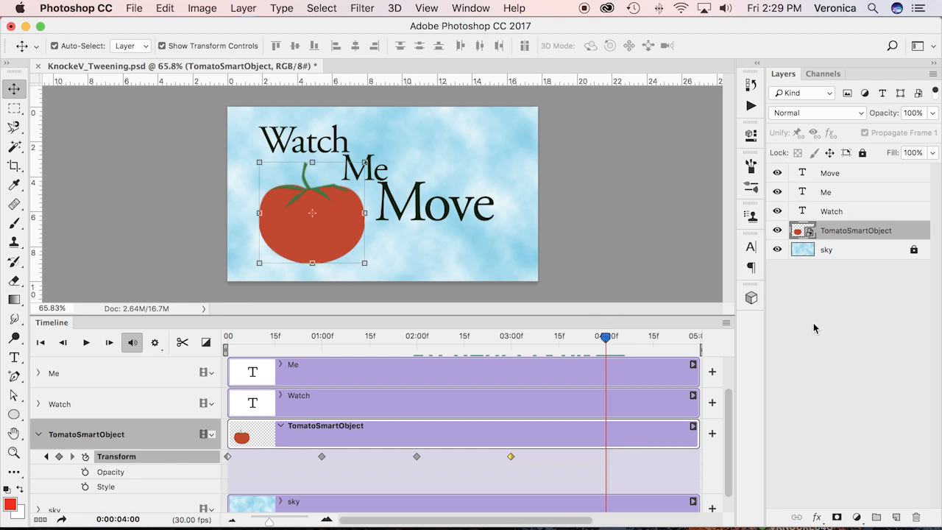
left_click(842, 175)
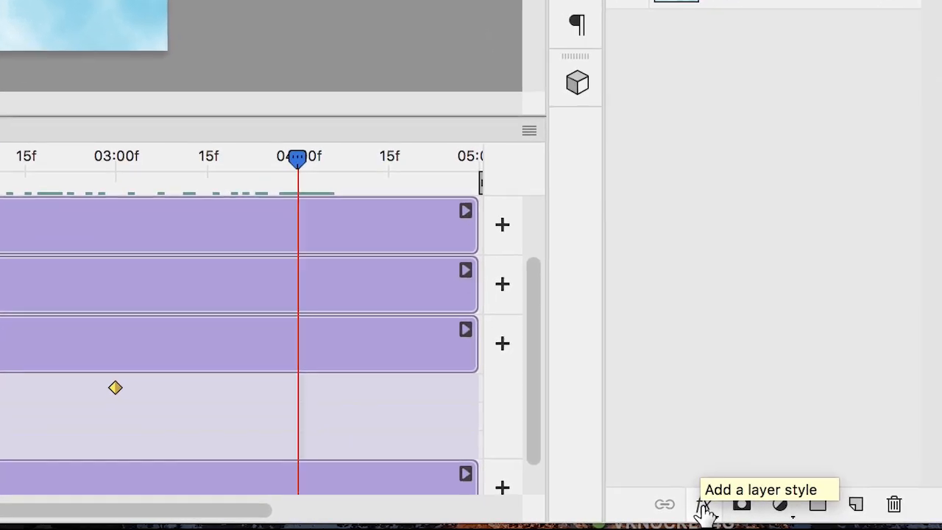
left_click(704, 505)
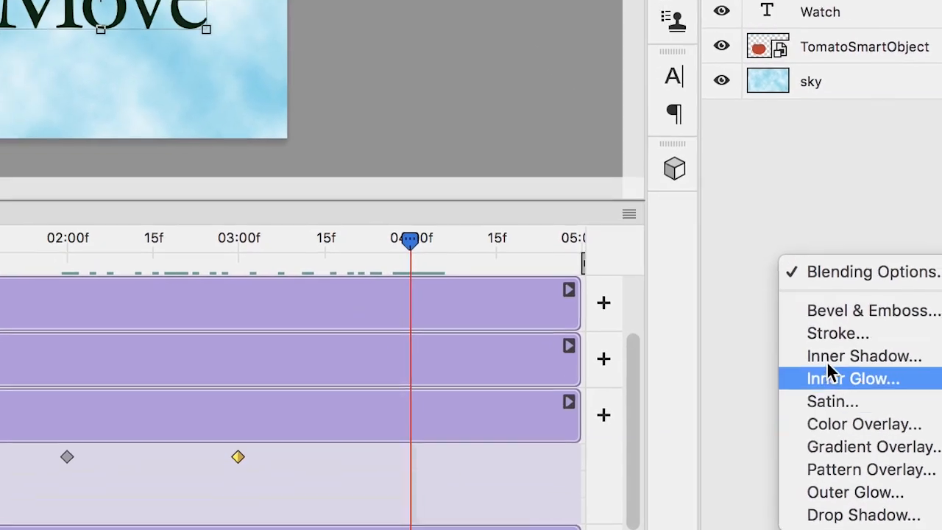
left_click(832, 310)
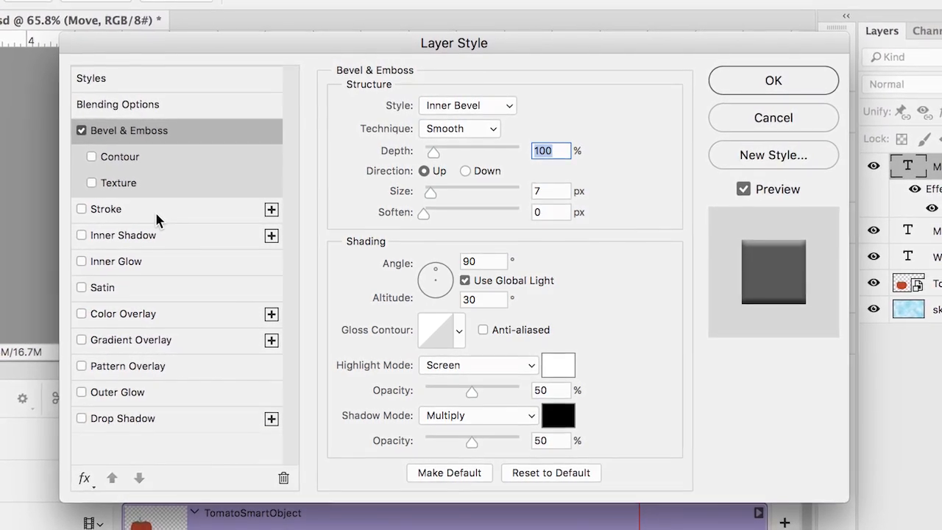
Step: Add a Color Overlay to the Move text, reset it to default and sample the tomato's red (ce4024) as the overlay color
left_click(86, 314)
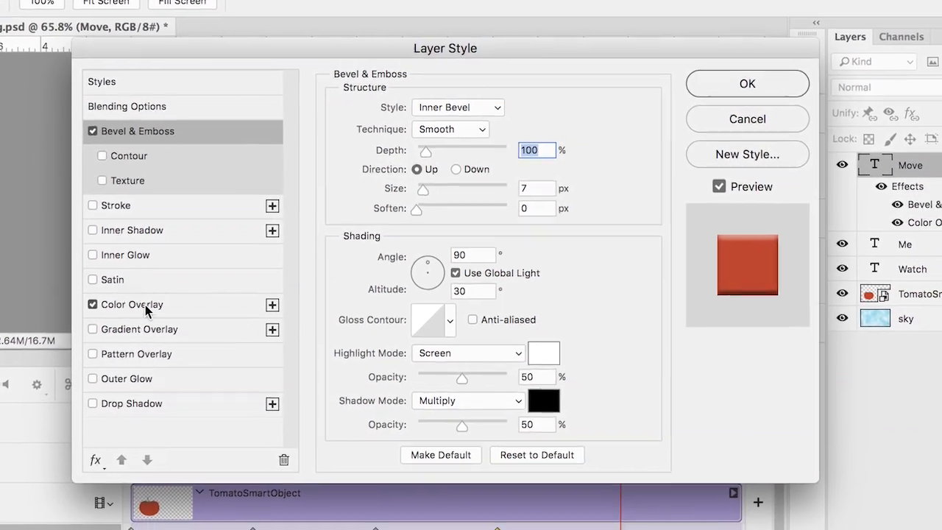
left_click(147, 313)
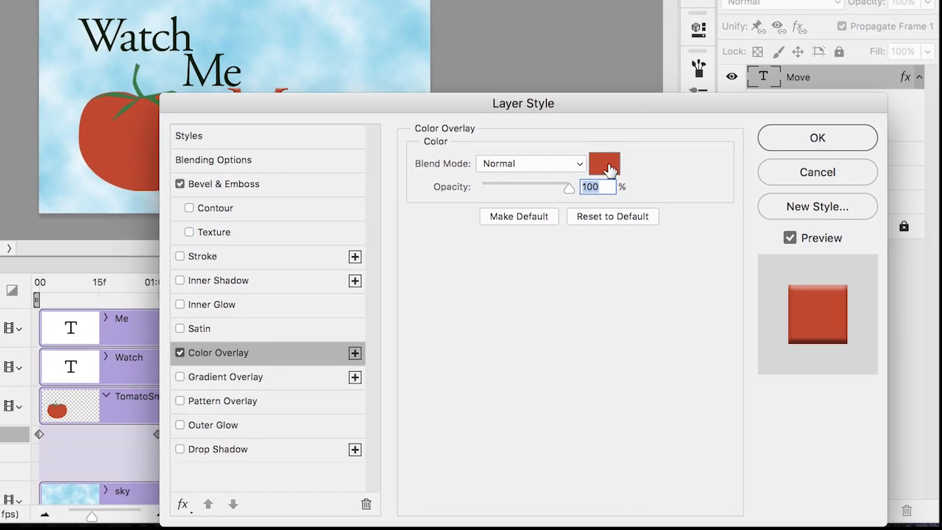
left_click(618, 219)
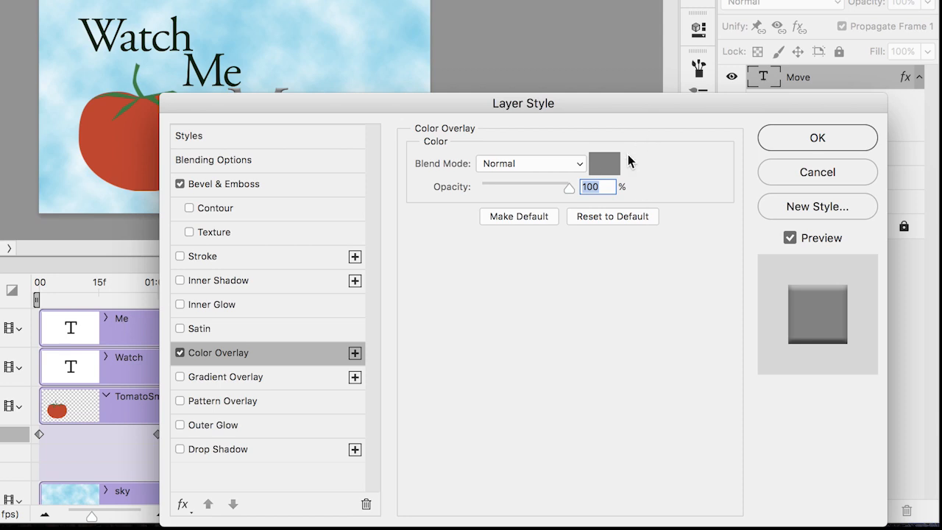
left_click(605, 164)
left_click_drag(210, 4, 420, 5)
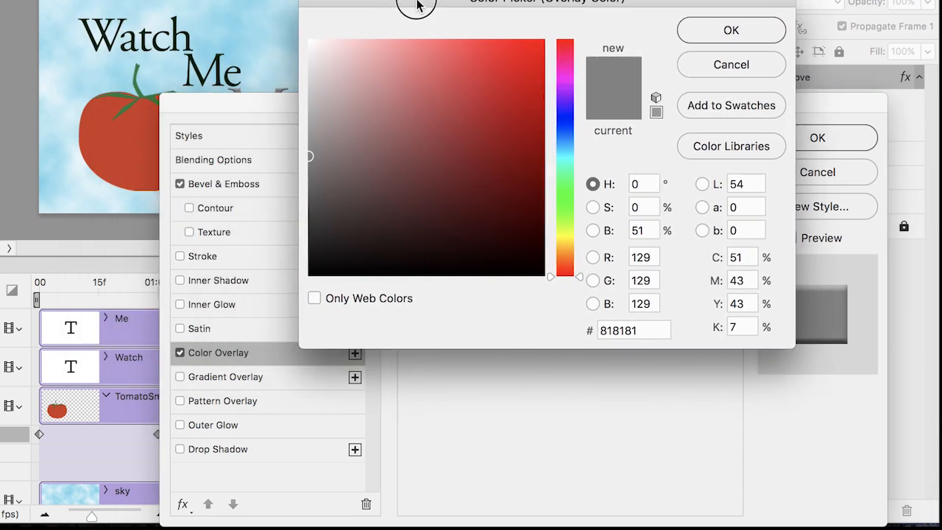
left_click(128, 140)
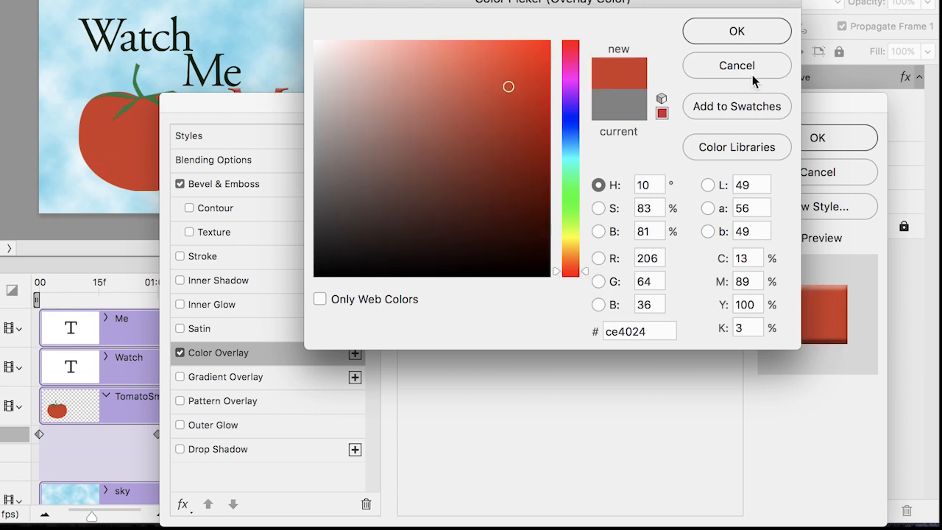
left_click(737, 33)
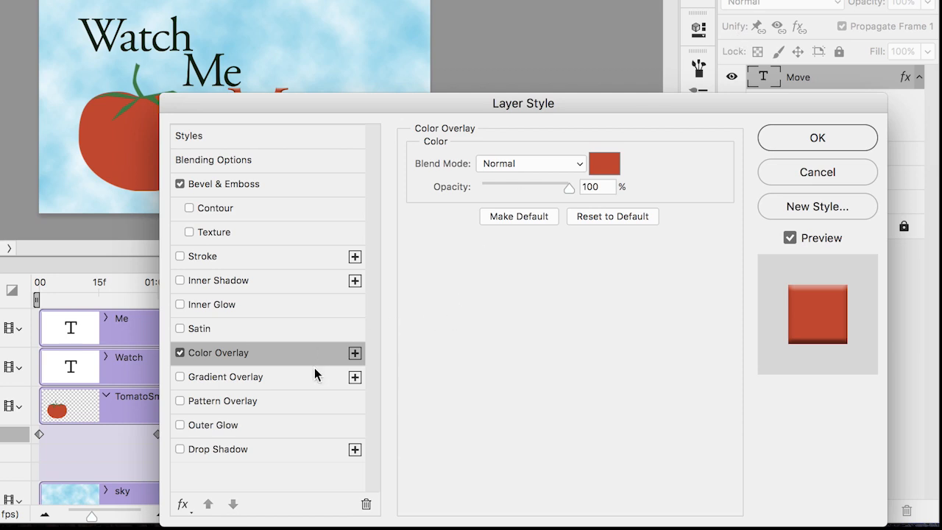
Step: Add an Outer Glow to the Move text, reset it to default, set spread to 30% and size to 25 px, and apply the styles
left_click(180, 426)
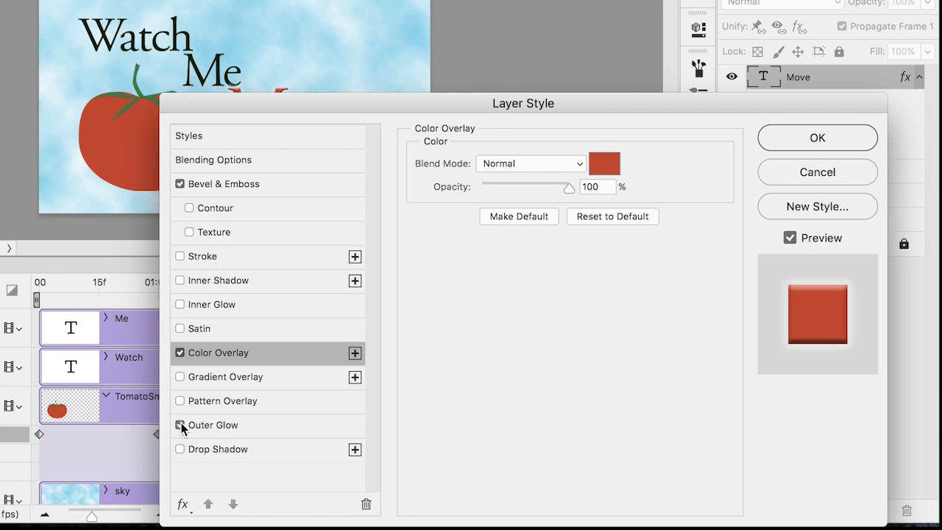
left_click(213, 426)
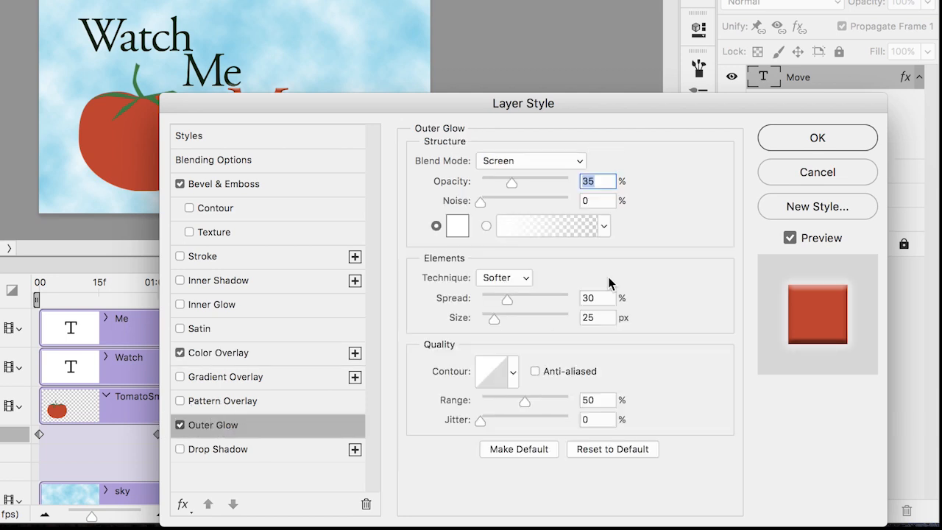
left_click(603, 449)
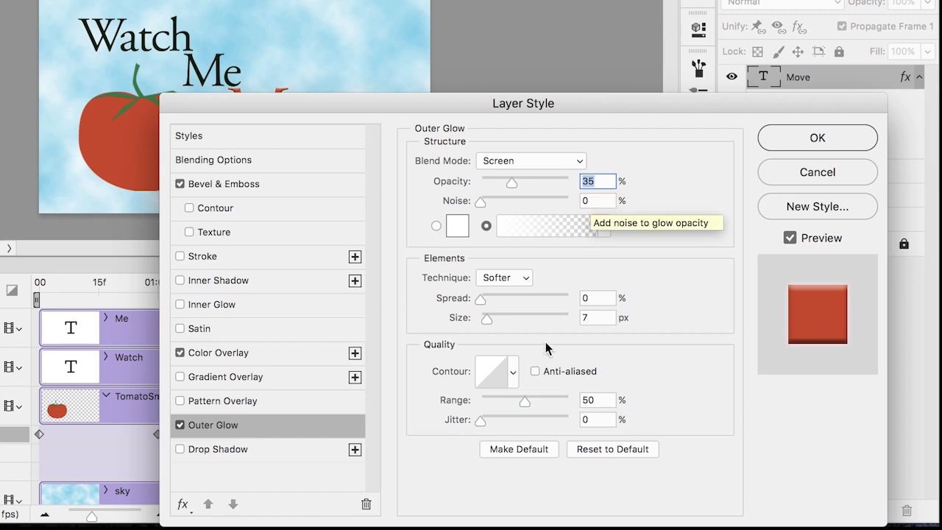
left_click(590, 298)
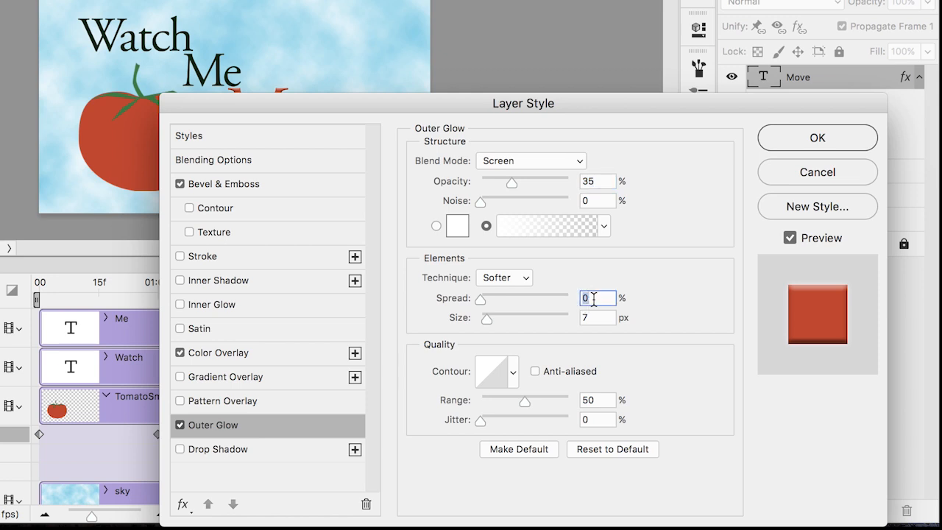
type("30")
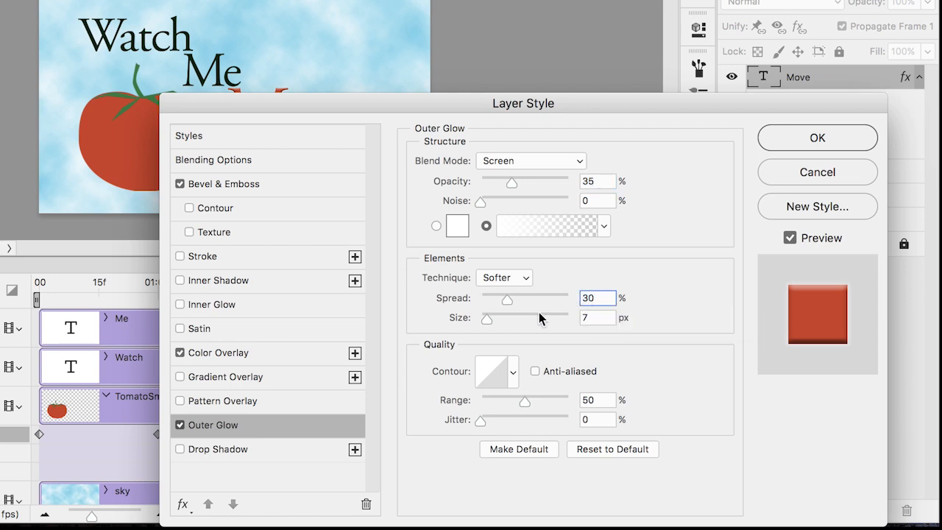
left_click(594, 317)
type("25")
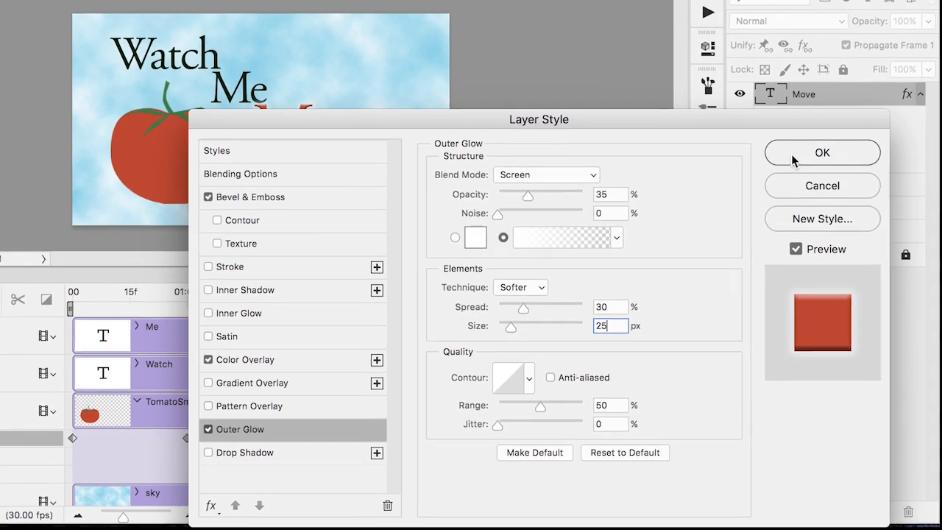
left_click(802, 179)
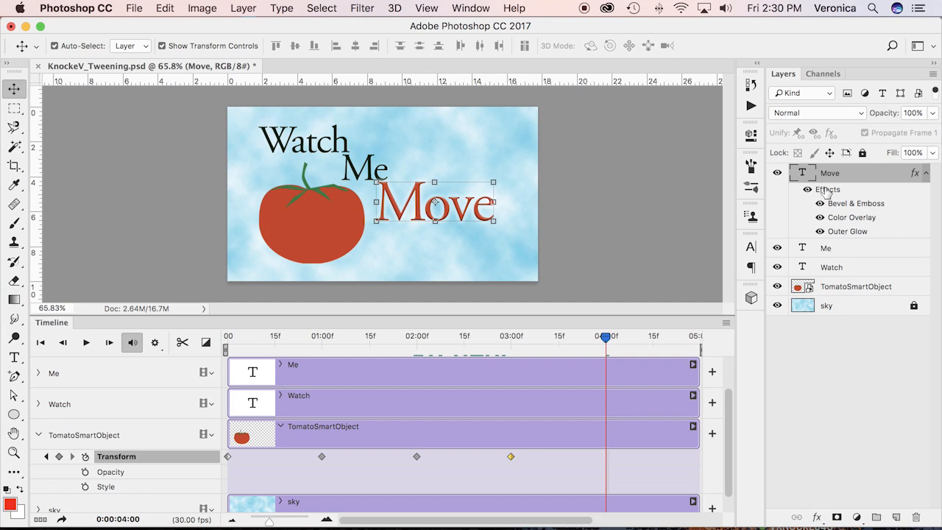
Step: Copy the layer style from the Move text layer
right_click(827, 193)
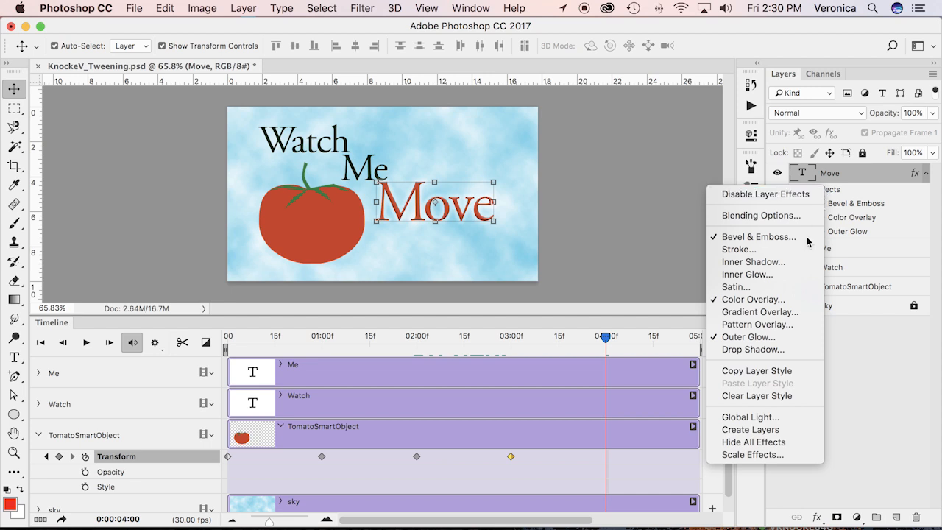
left_click(752, 373)
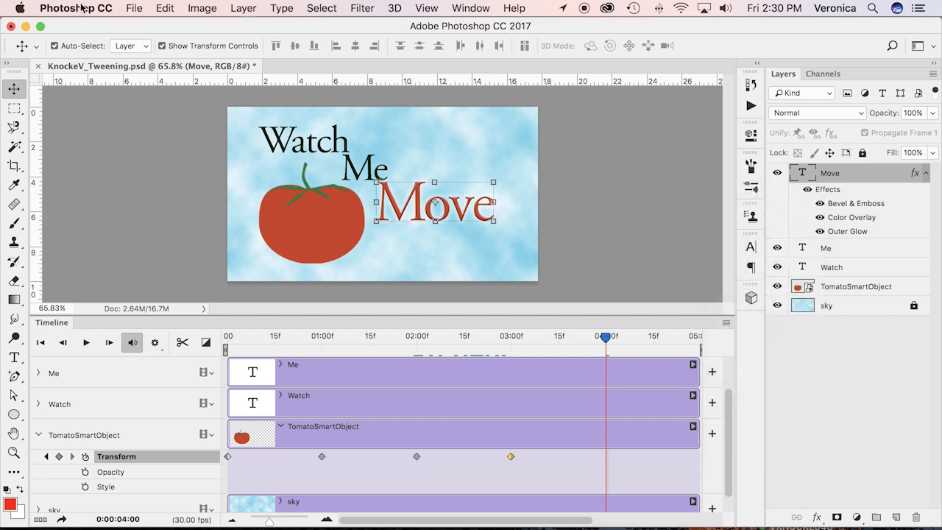
left_click(245, 9)
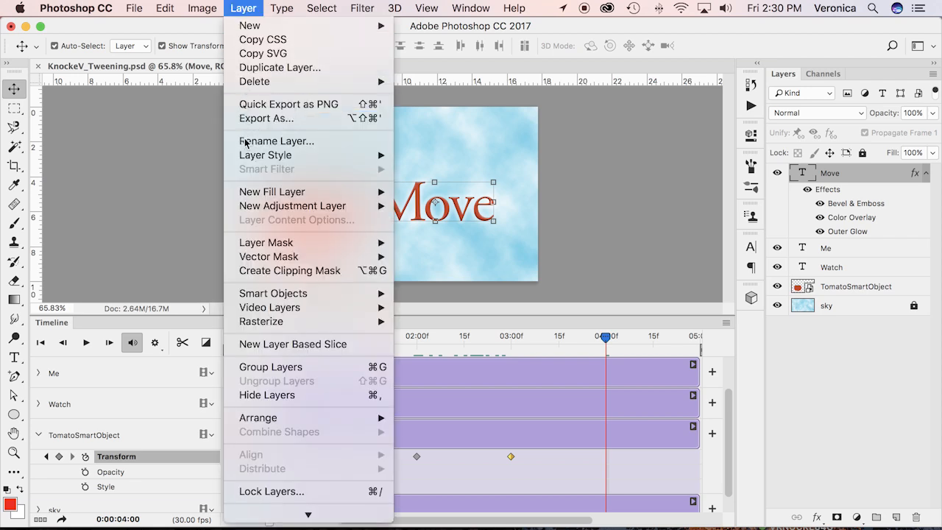
mouse_move(250, 155)
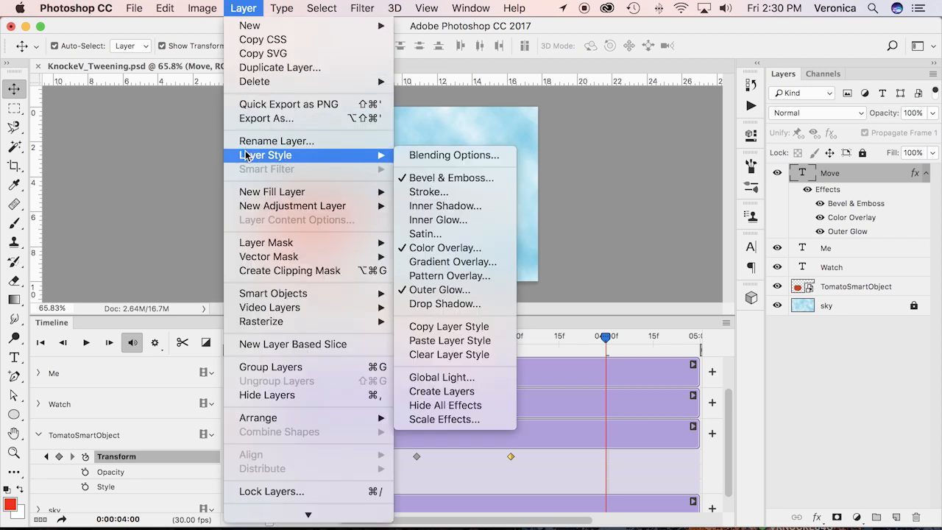
left_click(447, 333)
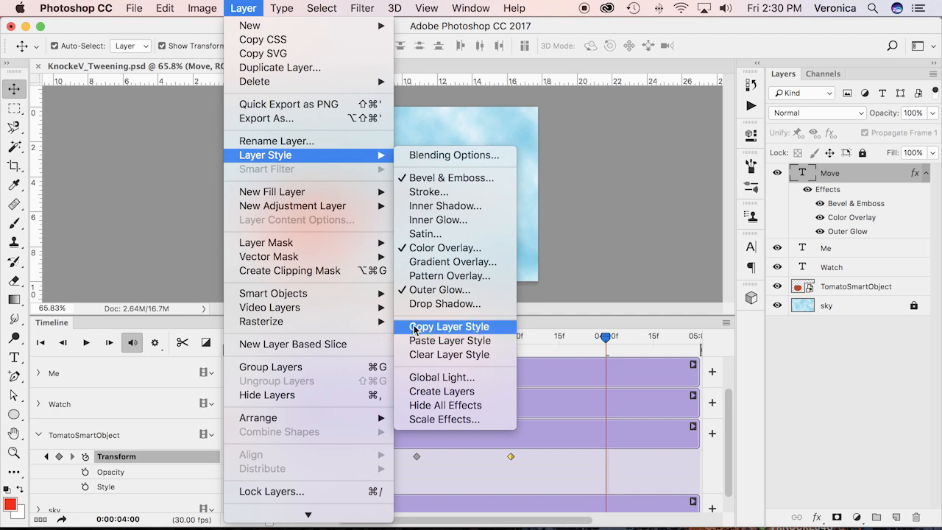
Step: Paste the copied layer style onto the Me text layer
left_click(828, 249)
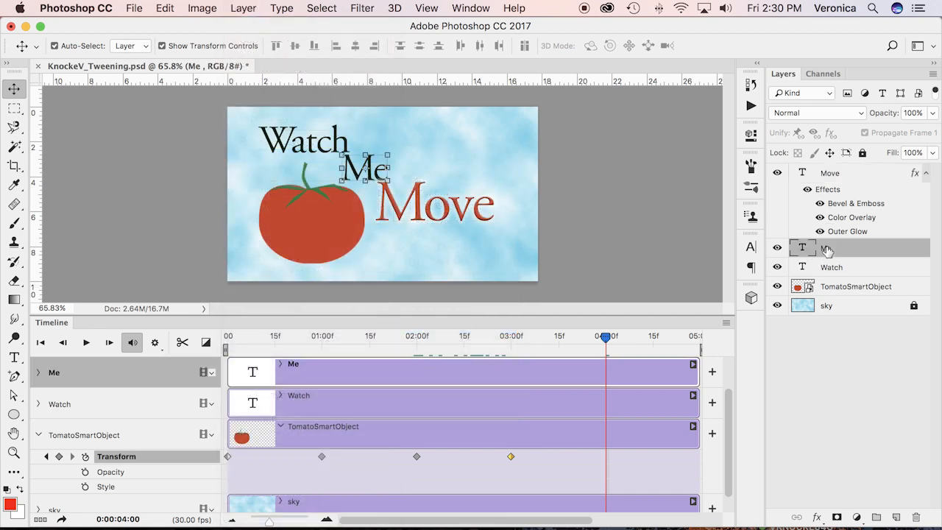
right_click(830, 249)
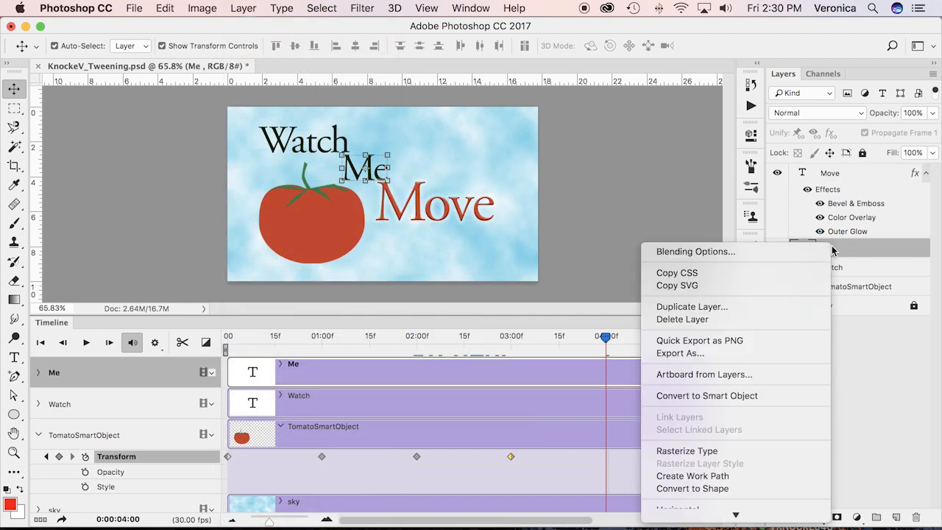
scroll(705, 393, "down", 10)
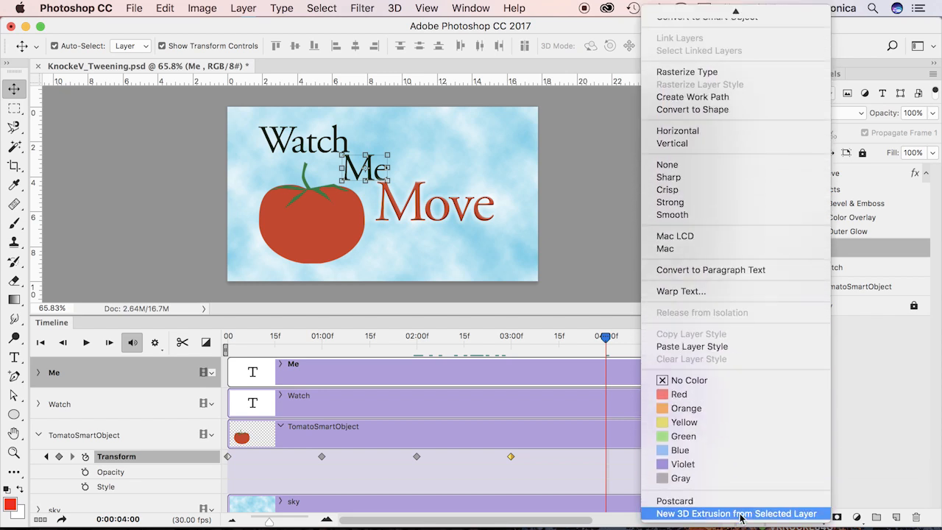
left_click(696, 347)
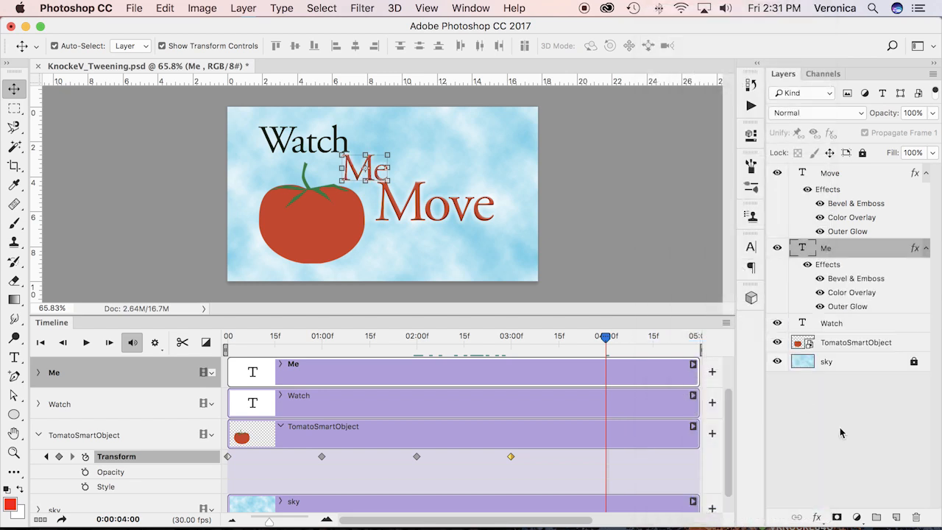
Step: Paste the copied layer style onto the Watch text layer and save the file
left_click(833, 325)
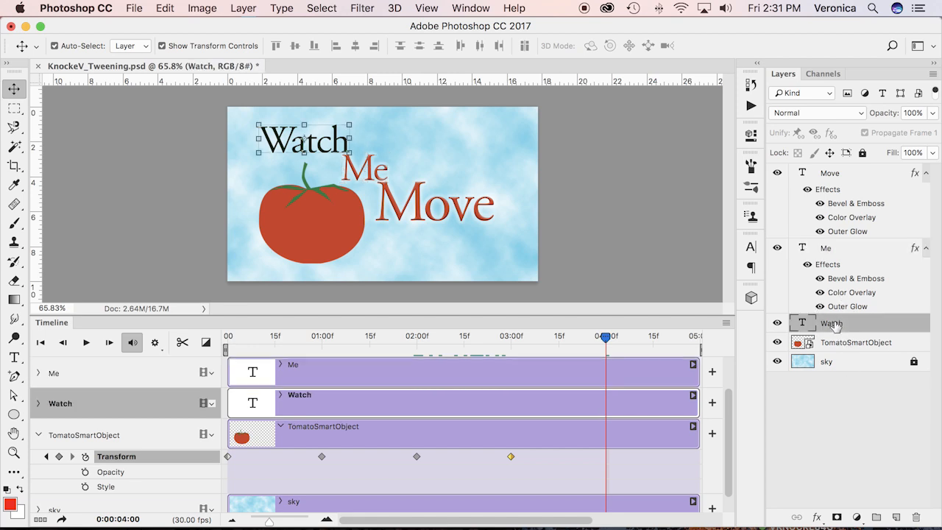
right_click(833, 326)
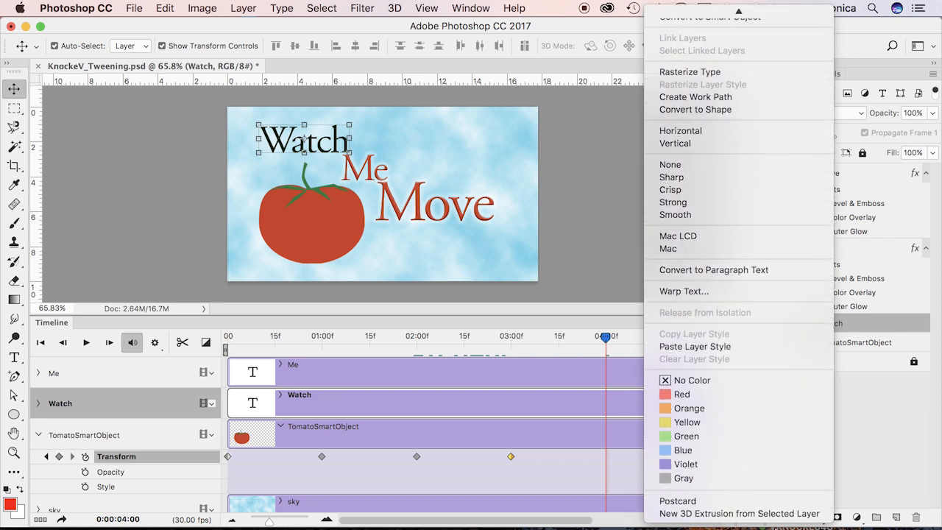
left_click(677, 347)
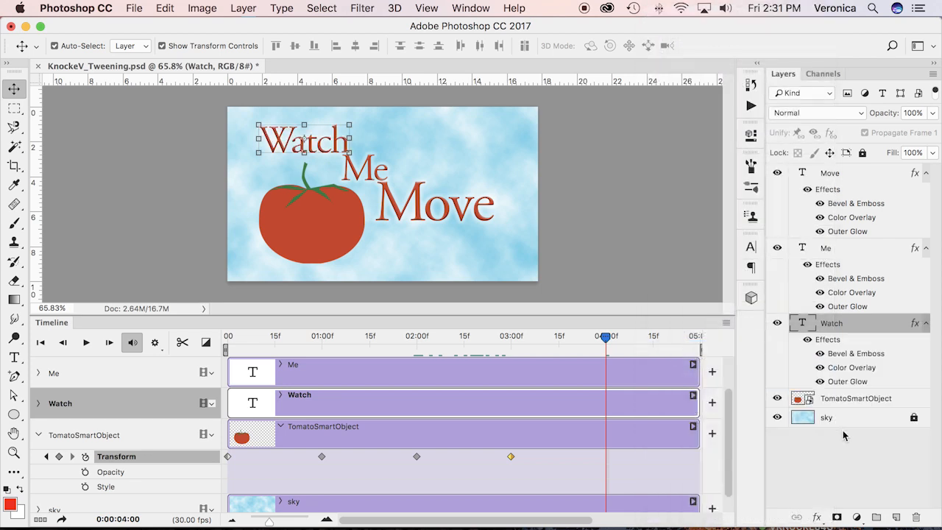
key("super+s")
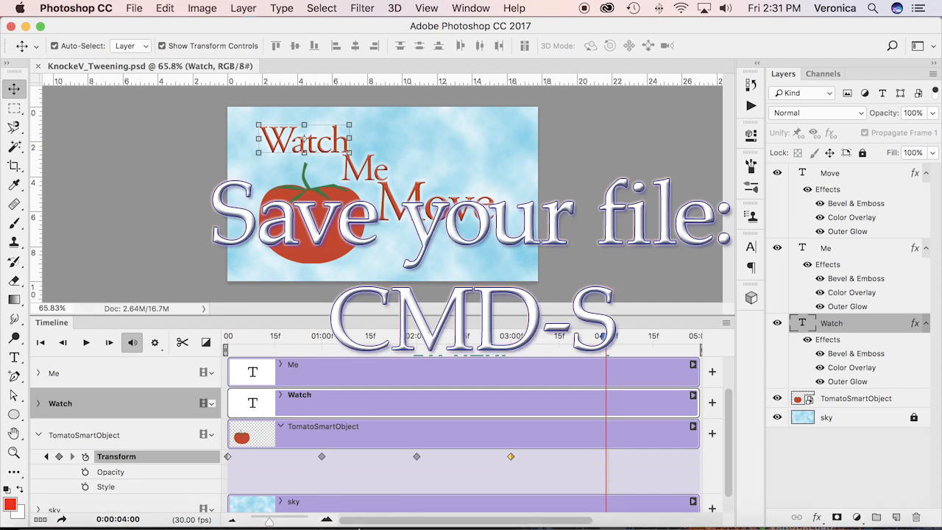
Step: Preview the complete animation from the first frame of the timeline and stop playback near the end
left_click_drag(608, 337, 120, 322)
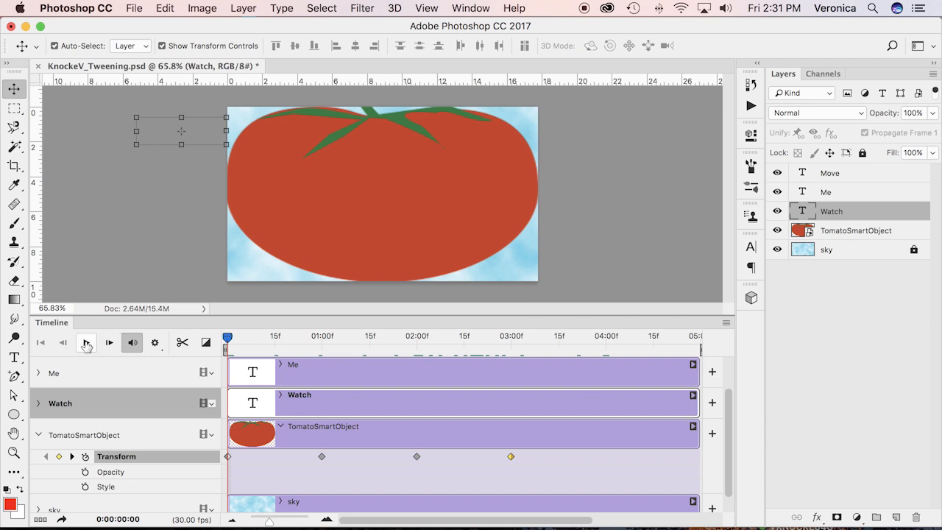
left_click(86, 343)
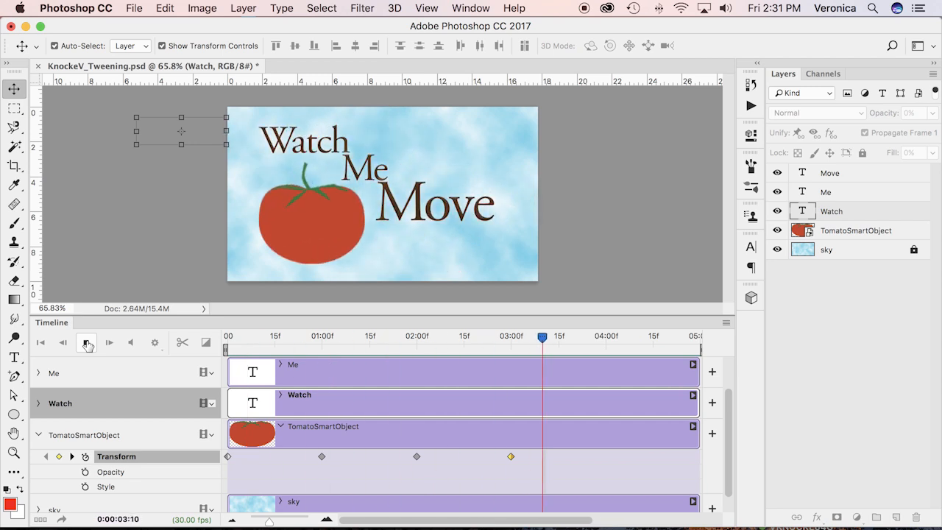
left_click(86, 344)
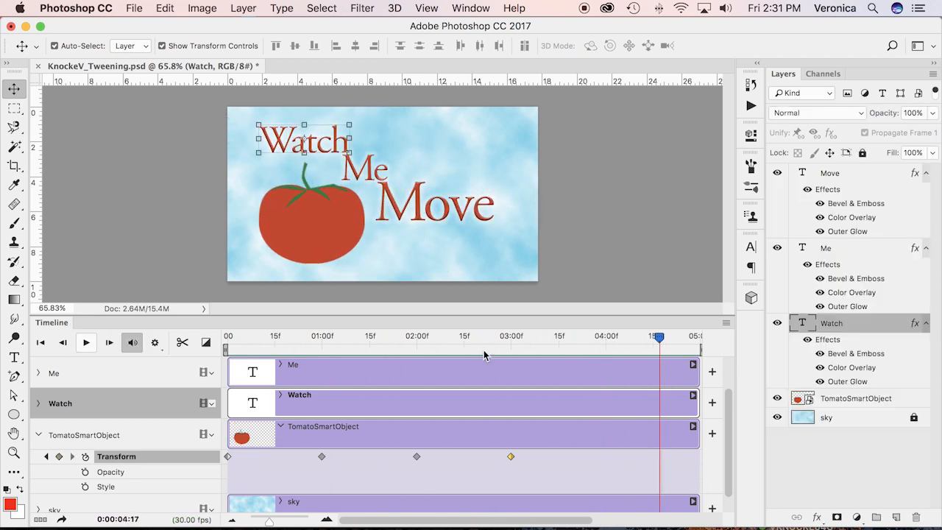
Step: Return the playhead to the start of the timeline and save the PSD file
left_click_drag(666, 344, 559, 344)
left_click_drag(365, 324, 63, 312)
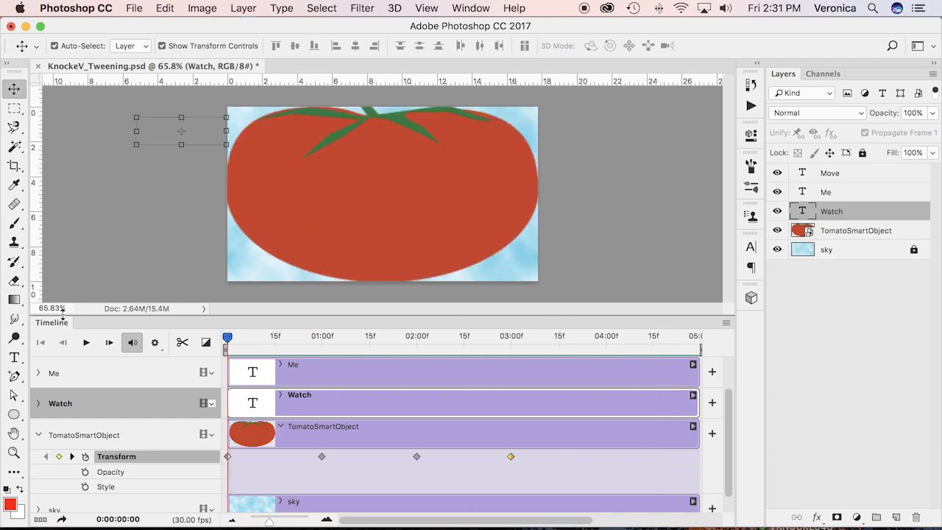
left_click(137, 12)
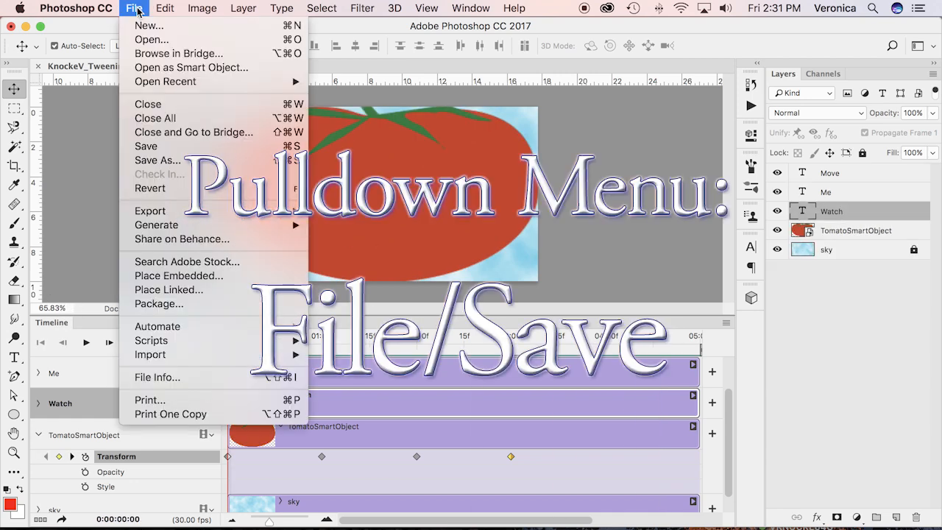
left_click(147, 145)
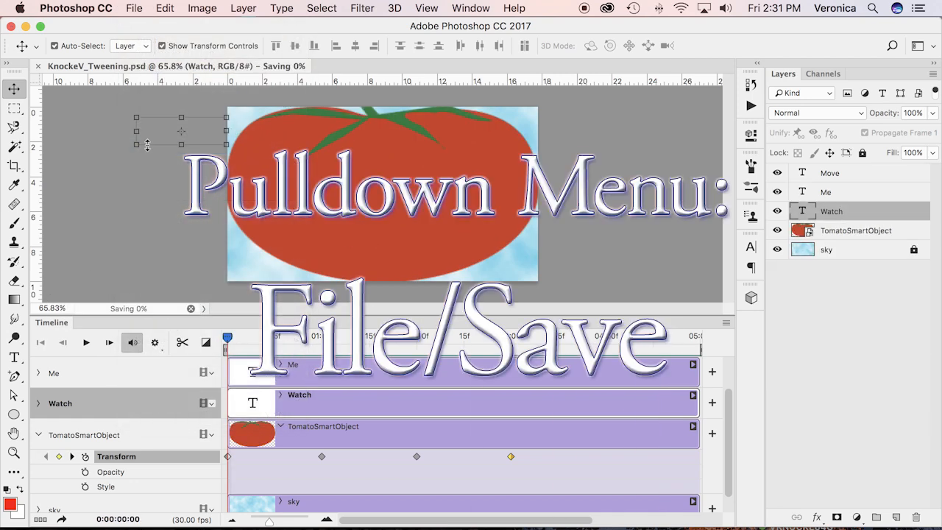
Step: Render all frames as a High Quality H.264 MP4 at document size and 30 fps into the PSDStraightAheadTutorials folder
left_click(136, 10)
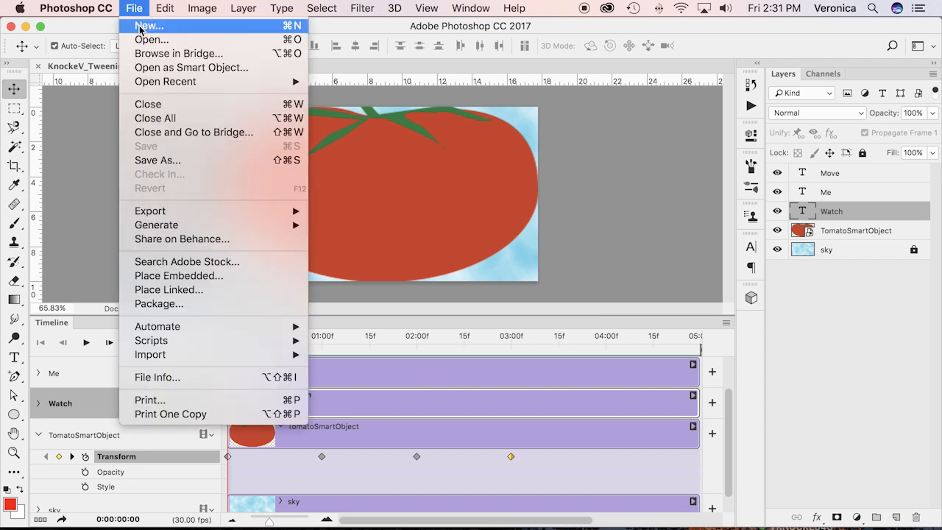
mouse_move(156, 213)
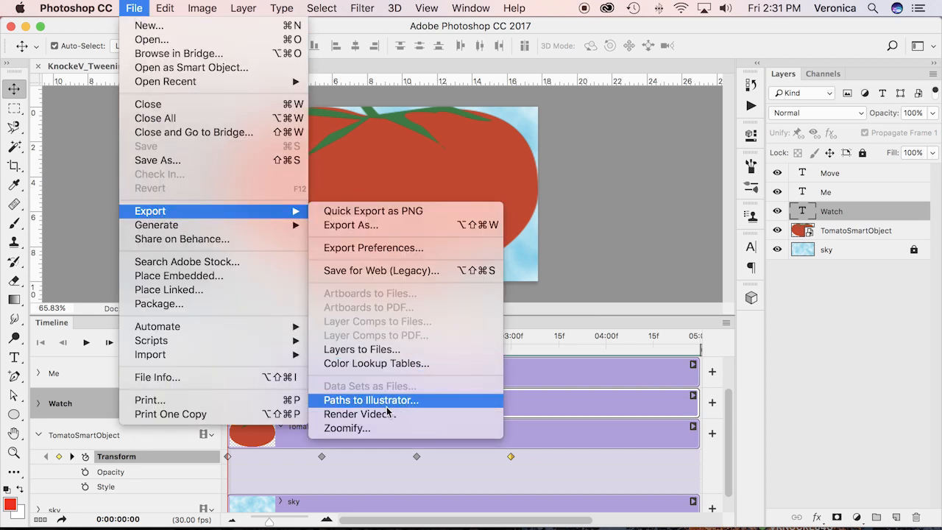
left_click(359, 415)
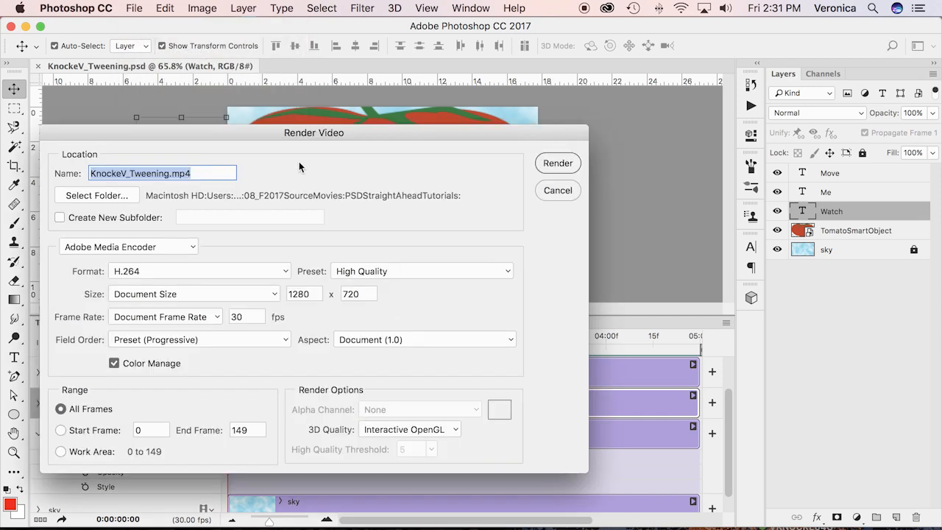
left_click(96, 195)
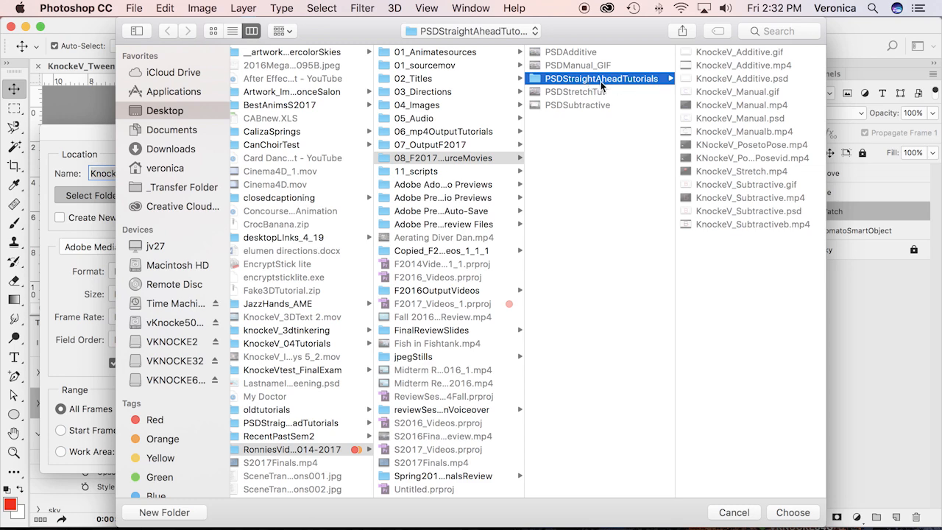
left_click(793, 513)
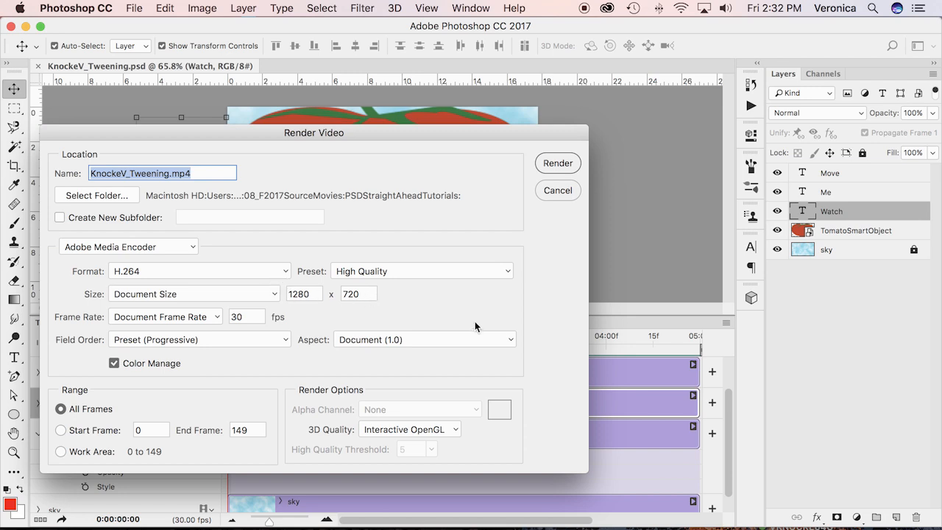
left_click(564, 165)
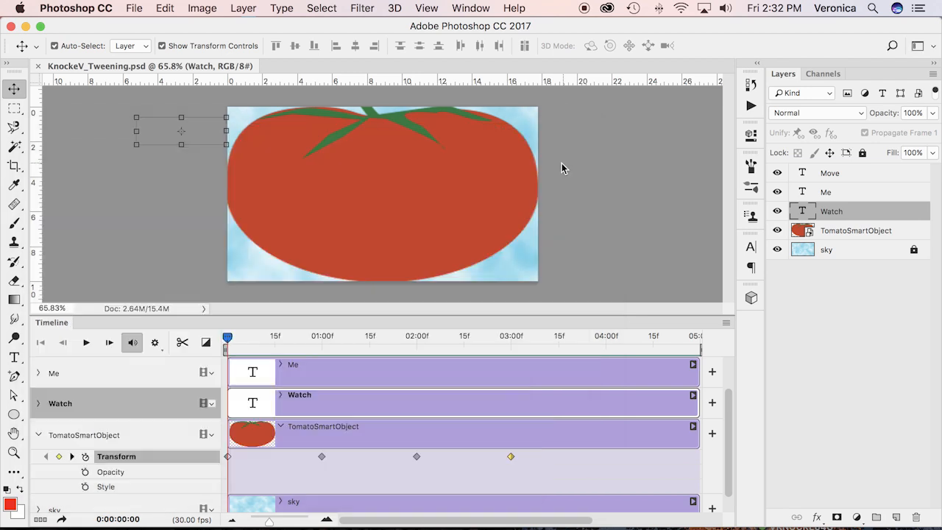